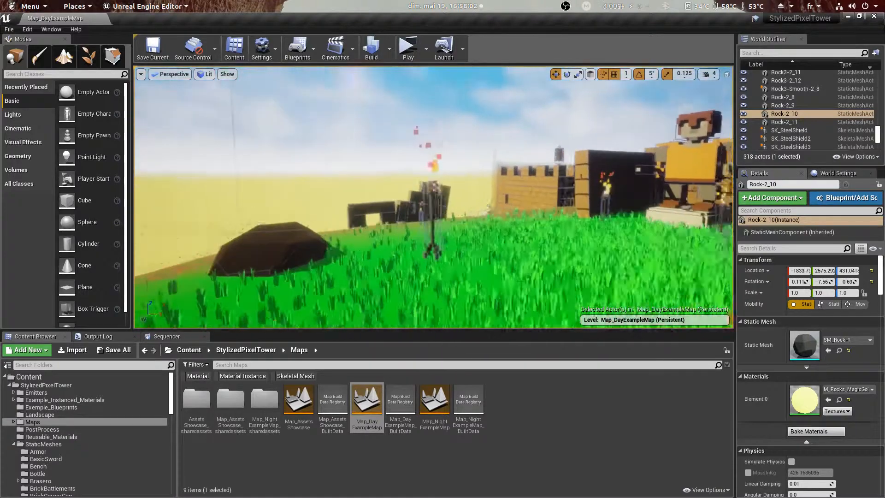
Step: Nudge the flat dark rock beside the lamp post near the ruined wall slightly and clear the selection
{"action": "left_click", "coordinate": [438, 271]}
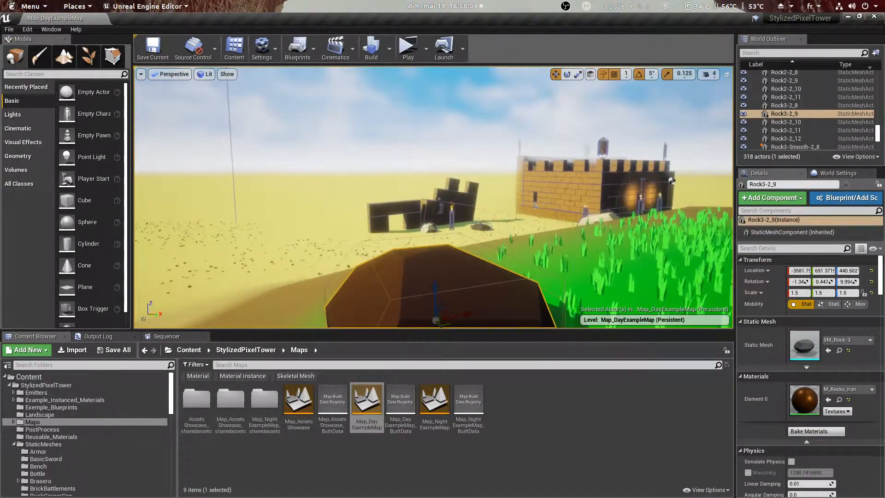
{"action": "right_click_drag", "start_coordinate": [439, 199], "coordinate": [494, 227]}
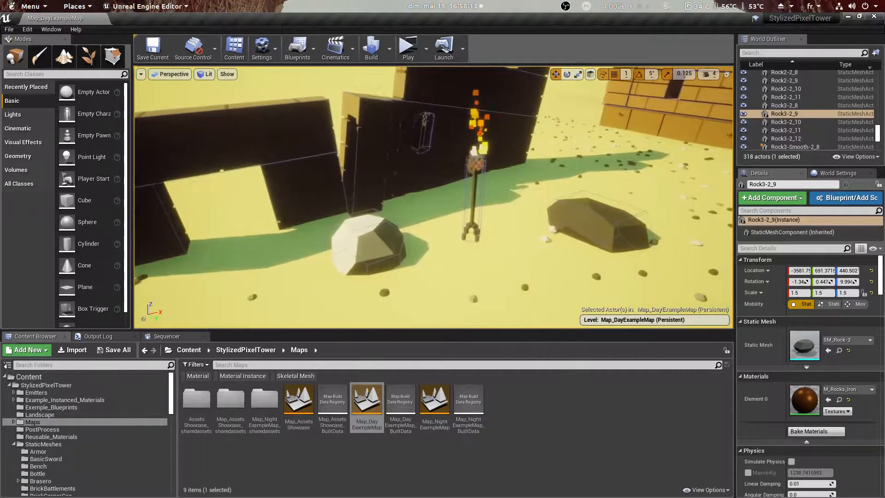
{"action": "right_click_drag", "start_coordinate": [410, 279], "coordinate": [624, 189]}
{"action": "left_click", "coordinate": [522, 176]}
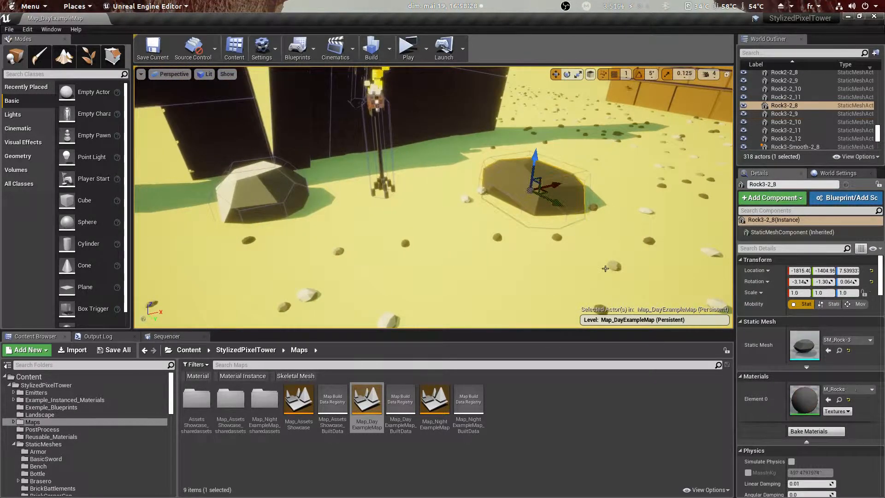
{"action": "left_click_drag", "start_coordinate": [559, 187], "coordinate": [561, 180]}
{"action": "key", "text": "Escape"}
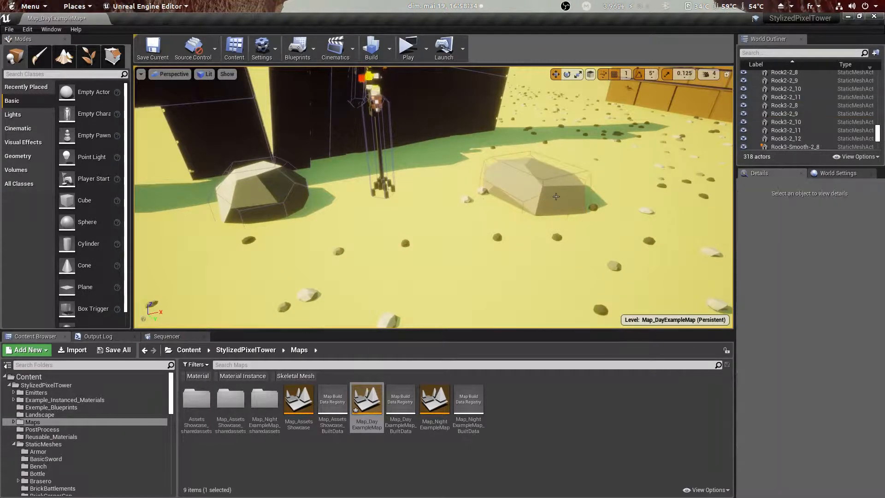
Step: Select the other rock by the lamp post and open the Rocks folder inside Example_Instanced_Materials
{"action": "right_click_drag", "start_coordinate": [553, 191], "coordinate": [417, 257]}
{"action": "left_click", "coordinate": [454, 194]}
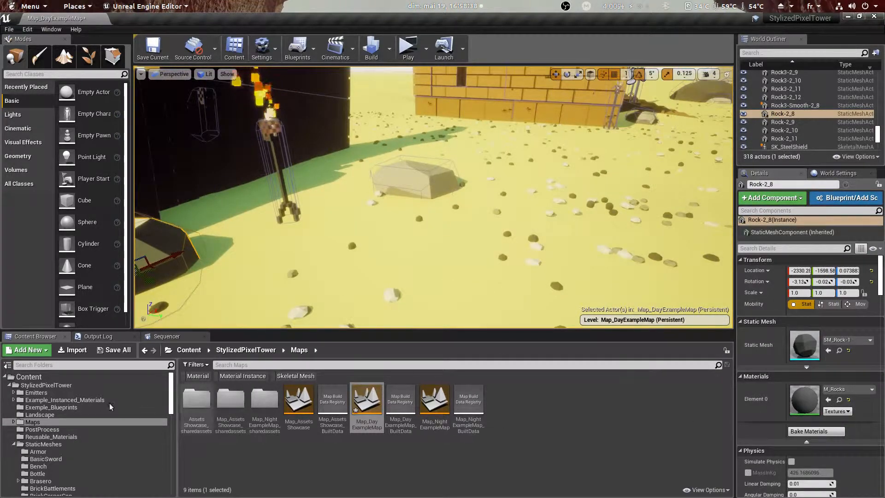
{"action": "scroll", "coordinate": [69, 426], "scroll_direction": "down", "scroll_amount": 3}
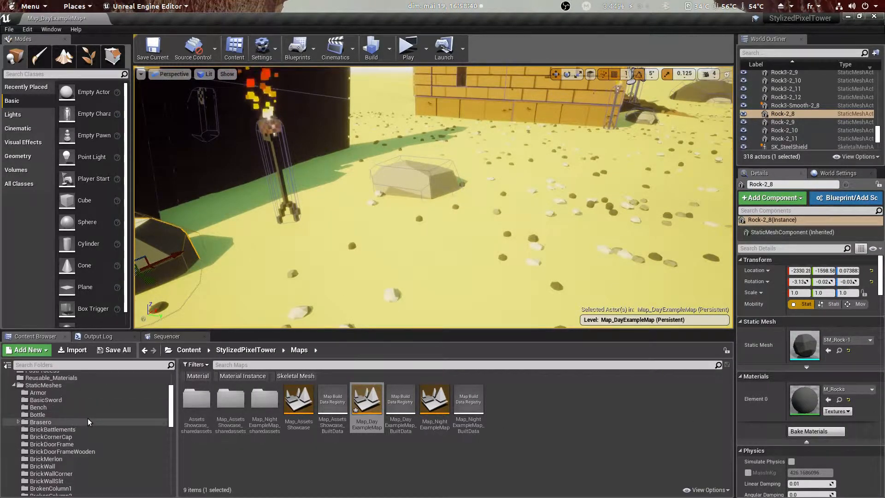
{"action": "left_click", "coordinate": [839, 399]}
{"action": "left_click", "coordinate": [65, 399]}
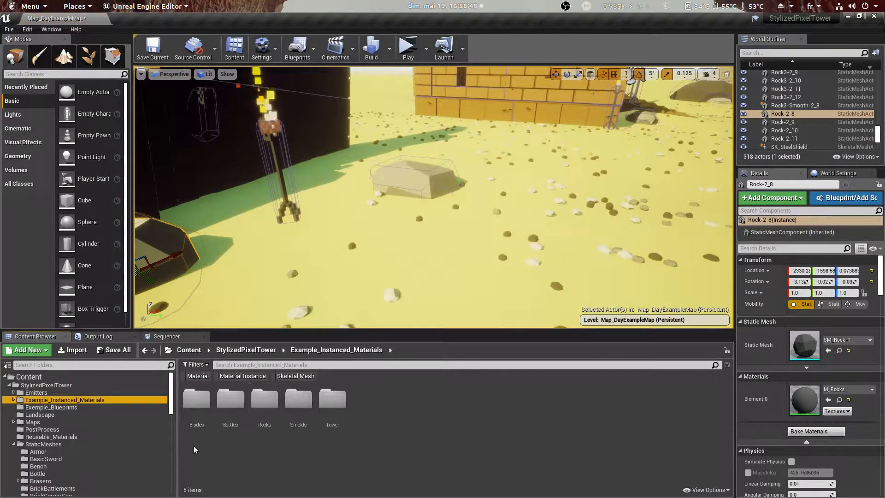
{"action": "double_click", "coordinate": [269, 421]}
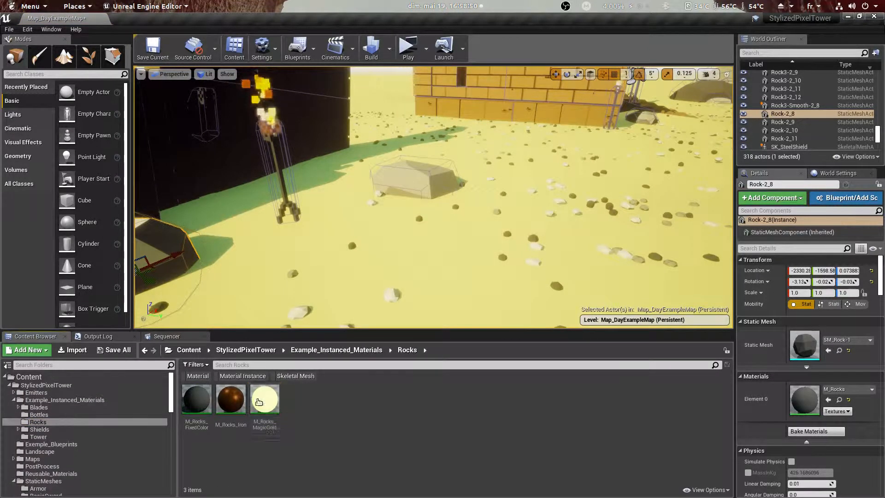
Step: Open the M_Rocks_Iron material instance for editing and bring the iron rock in the level into view beside it
{"action": "right_click", "coordinate": [200, 412]}
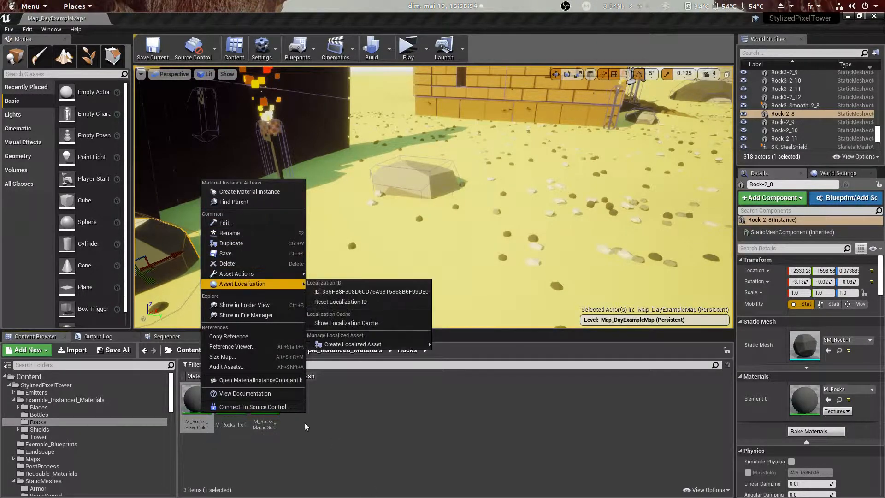
{"action": "left_click", "coordinate": [305, 422]}
{"action": "left_click", "coordinate": [235, 402]}
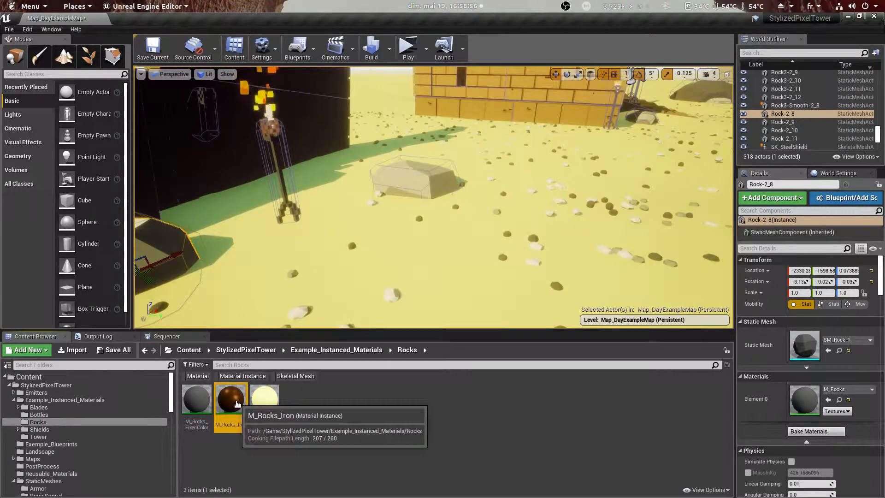
{"action": "double_click", "coordinate": [236, 404]}
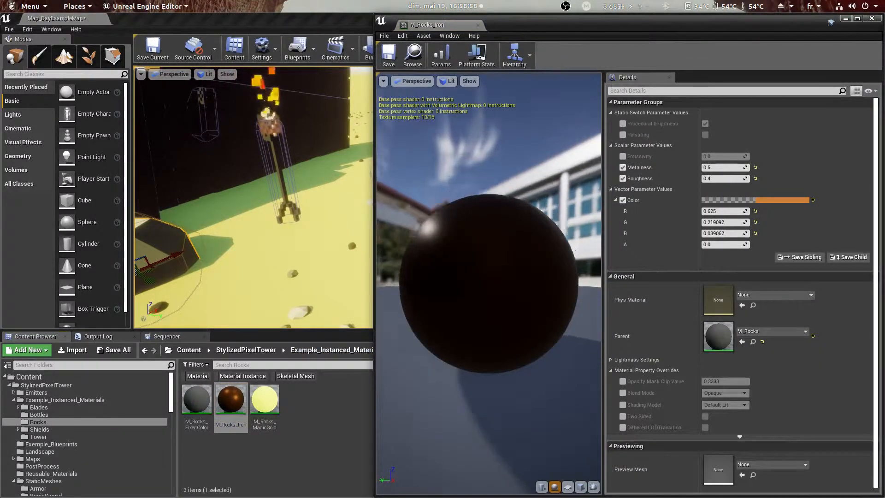
{"action": "right_click_drag", "start_coordinate": [188, 191], "coordinate": [171, 221]}
{"action": "right_click_drag", "start_coordinate": [283, 184], "coordinate": [284, 196]}
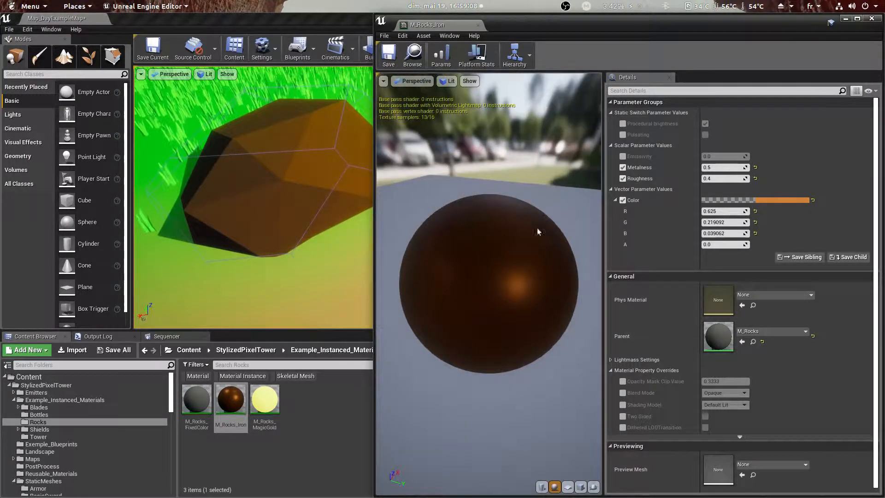
Step: Override the Procedural brightness parameter of M_Rocks_Iron and switch it off
{"action": "left_click", "coordinate": [623, 124]}
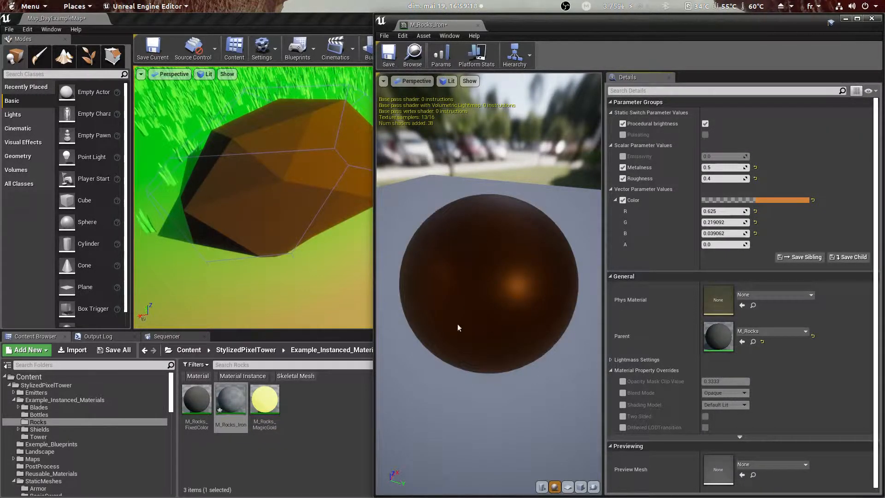
{"action": "left_click_drag", "start_coordinate": [484, 262], "coordinate": [513, 262]}
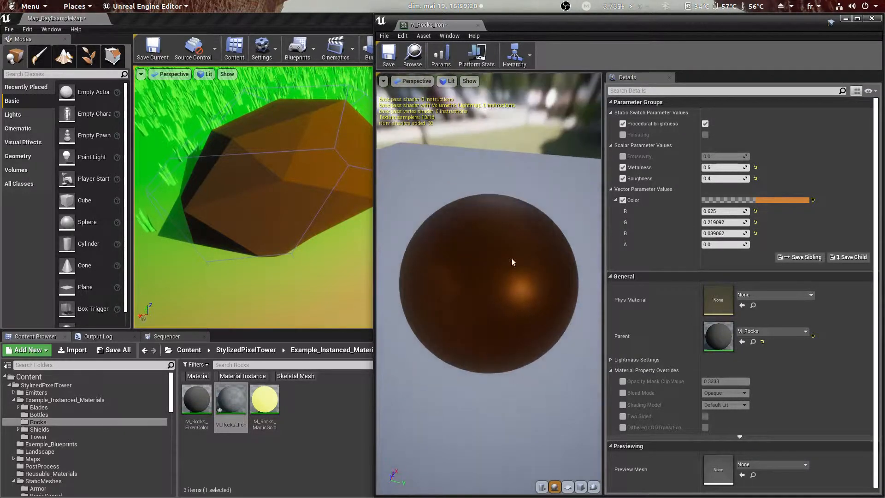
{"action": "left_click", "coordinate": [705, 125]}
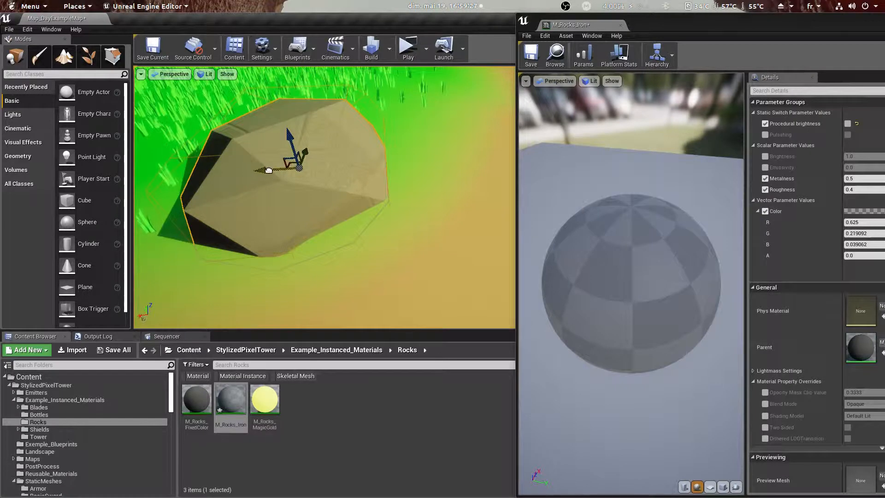
Step: Try to move the iron rock in the level, and undo both the move and the selection
{"action": "mouse_move", "coordinate": [268, 170]}
{"action": "left_mouse_down"}
{"action": "mouse_move", "coordinate": [315, 167]}
{"action": "mouse_move", "coordinate": [217, 162]}
{"action": "mouse_move", "coordinate": [332, 151]}
{"action": "mouse_move", "coordinate": [198, 152]}
{"action": "mouse_move", "coordinate": [290, 146]}
{"action": "mouse_move", "coordinate": [264, 156]}
{"action": "left_mouse_up"}
{"action": "key", "text": "ctrl+z"}
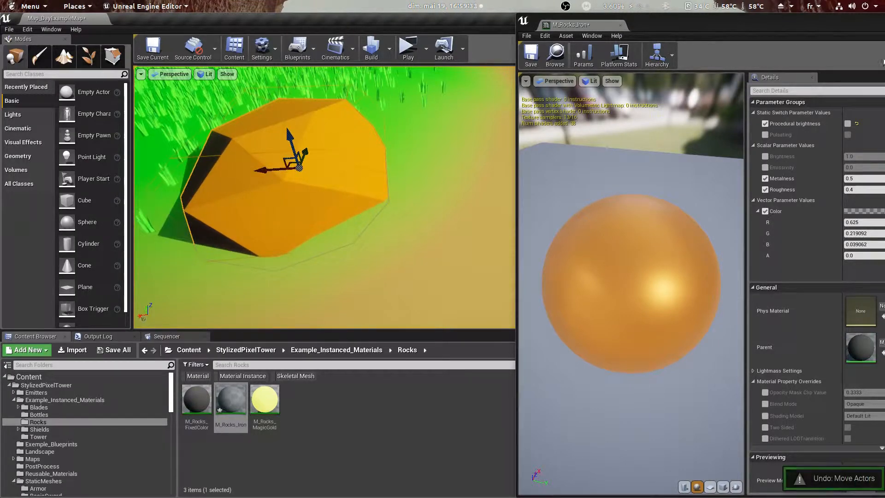
{"action": "double_click", "coordinate": [813, 31]}
{"action": "key", "text": "ctrl+z"}
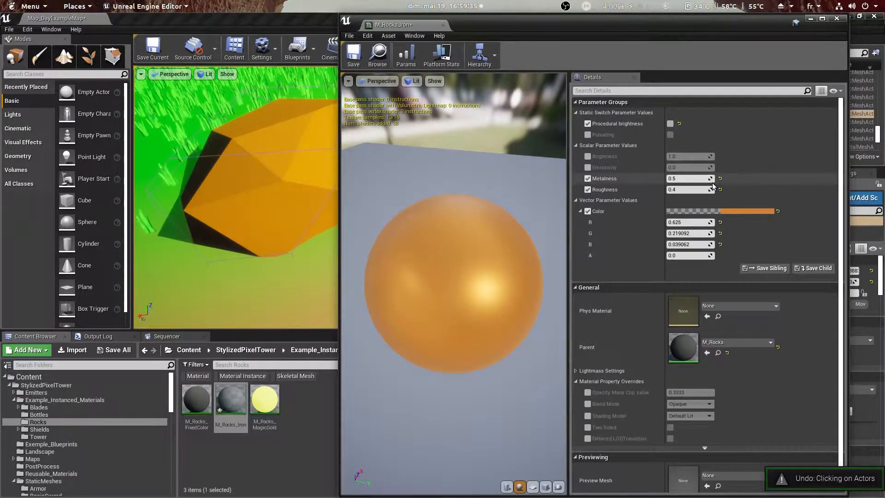
Step: Undo switching off Procedural brightness and close the M_Rocks_Iron editor
{"action": "key", "text": "ctrl+z"}
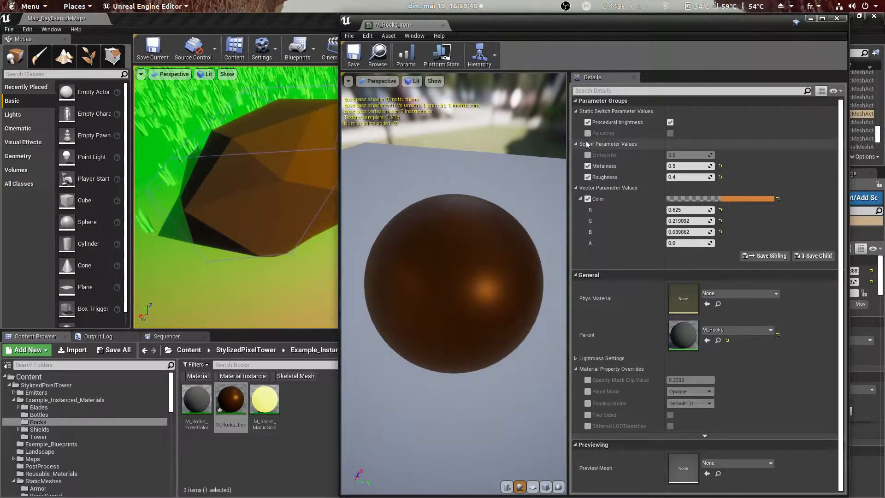
{"action": "left_click", "coordinate": [837, 20]}
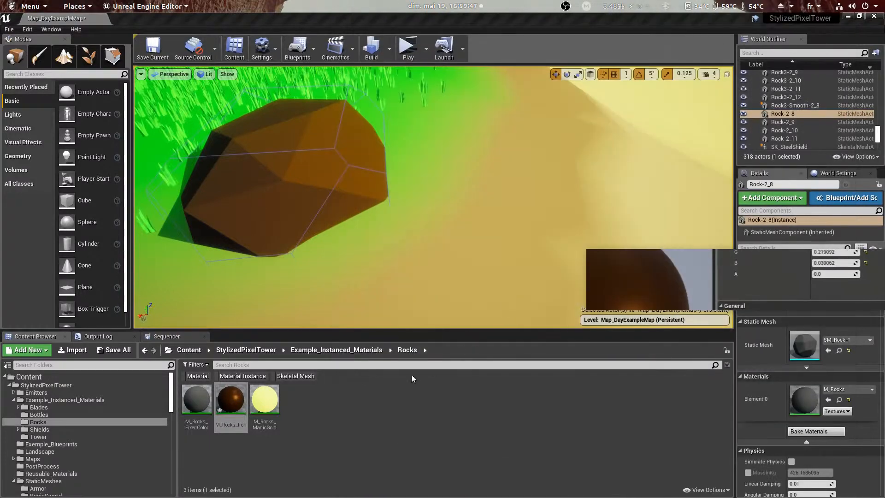
Step: Open the M_Rocks_MagicGold material instance and examine its pulsating and emissivity parameters beside the glowing gold rock
{"action": "right_click_drag", "start_coordinate": [567, 185], "coordinate": [429, 216]}
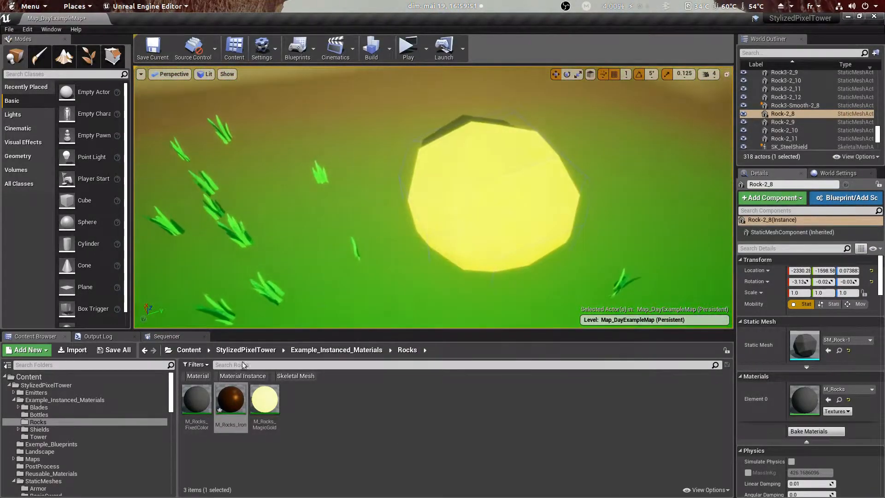
{"action": "double_click", "coordinate": [265, 399]}
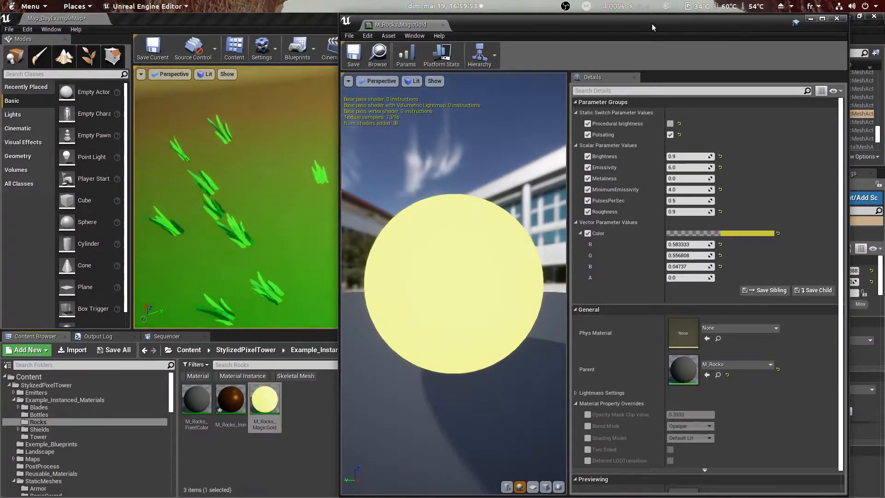
{"action": "left_click_drag", "start_coordinate": [652, 26], "coordinate": [0, 78]}
{"action": "right_click_drag", "start_coordinate": [496, 199], "coordinate": [461, 198]}
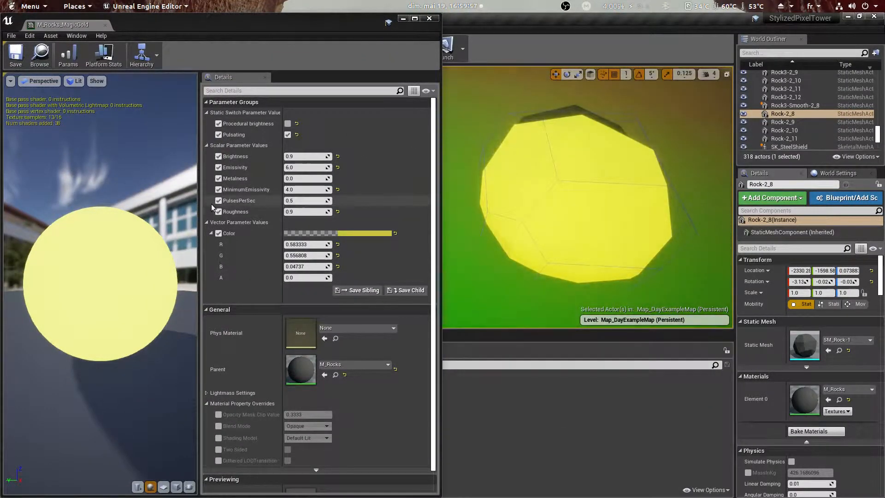
{"action": "left_click_drag", "start_coordinate": [138, 208], "coordinate": [108, 206]}
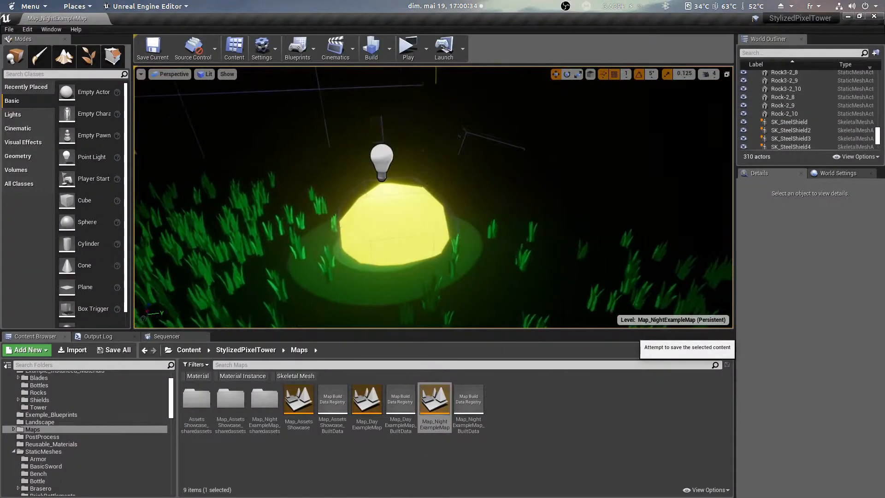
Step: Inspect the point light above the glowing gold rock in Map_NightExampleMap and clear the selection
{"action": "left_click", "coordinate": [382, 159]}
{"action": "scroll", "coordinate": [375, 175], "scroll_direction": "up", "scroll_amount": 3}
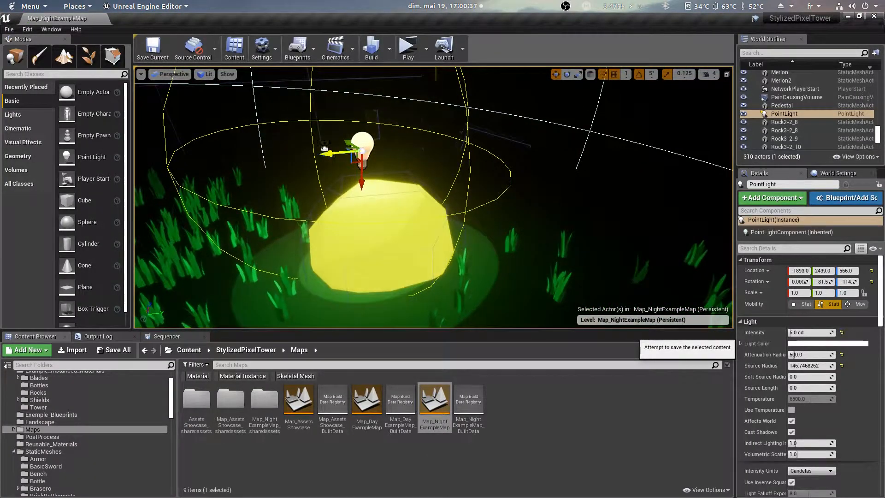
{"action": "key", "text": "Escape"}
{"action": "right_click_drag", "start_coordinate": [444, 249], "coordinate": [400, 262]}
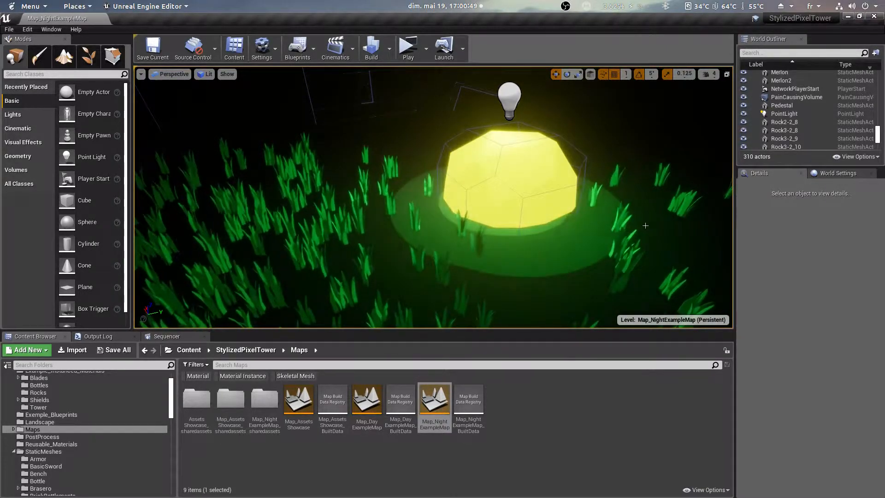
{"action": "right_click_drag", "start_coordinate": [627, 233], "coordinate": [692, 221]}
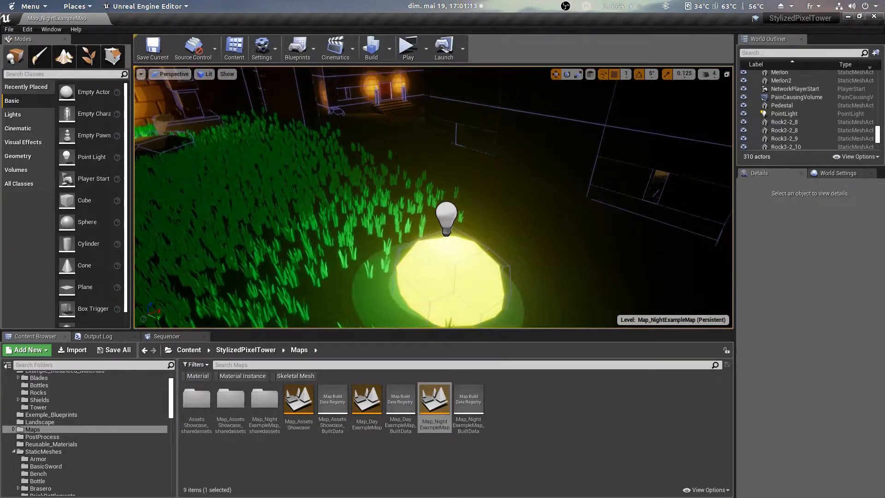
Step: Examine the lighting around the lamp post near the brick wall outside and select that lamp post
{"action": "right_click_drag", "start_coordinate": [433, 197], "coordinate": [521, 194]}
{"action": "right_click_drag", "start_coordinate": [489, 288], "coordinate": [487, 229]}
{"action": "right_click_drag", "start_coordinate": [433, 197], "coordinate": [477, 207]}
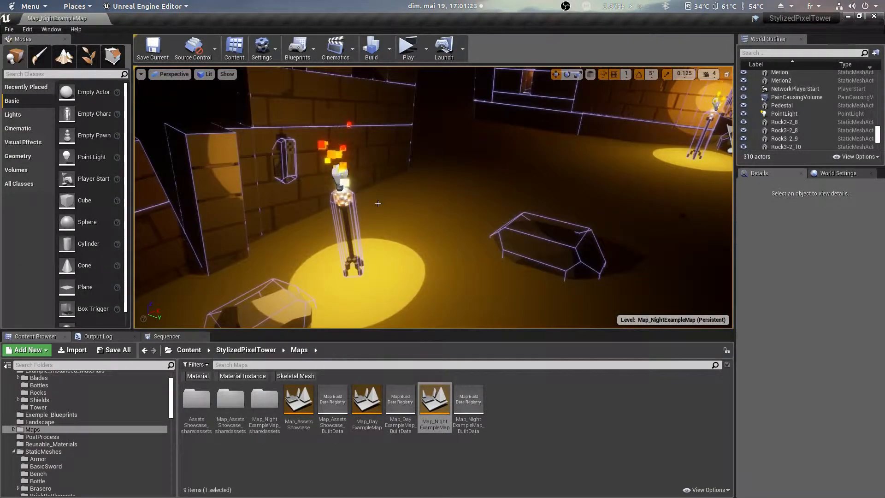
{"action": "right_click_drag", "start_coordinate": [436, 239], "coordinate": [383, 241]}
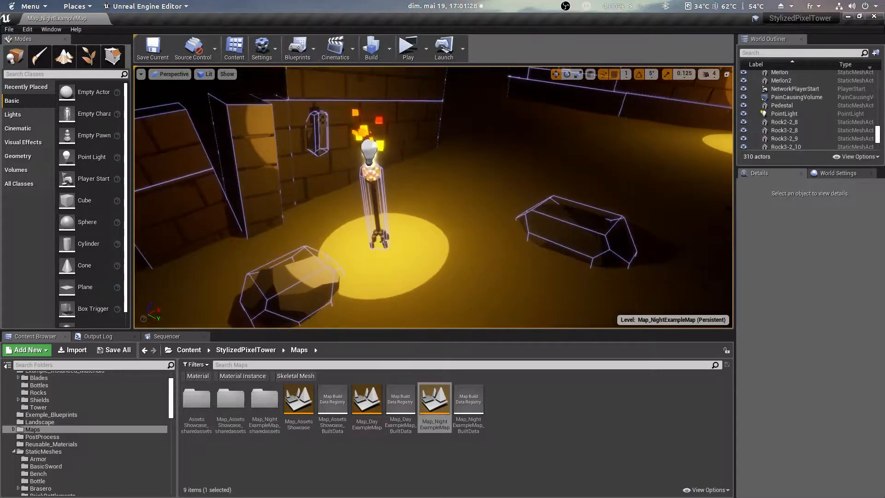
{"action": "right_click_drag", "start_coordinate": [554, 195], "coordinate": [594, 197]}
{"action": "right_click_drag", "start_coordinate": [541, 200], "coordinate": [309, 245]}
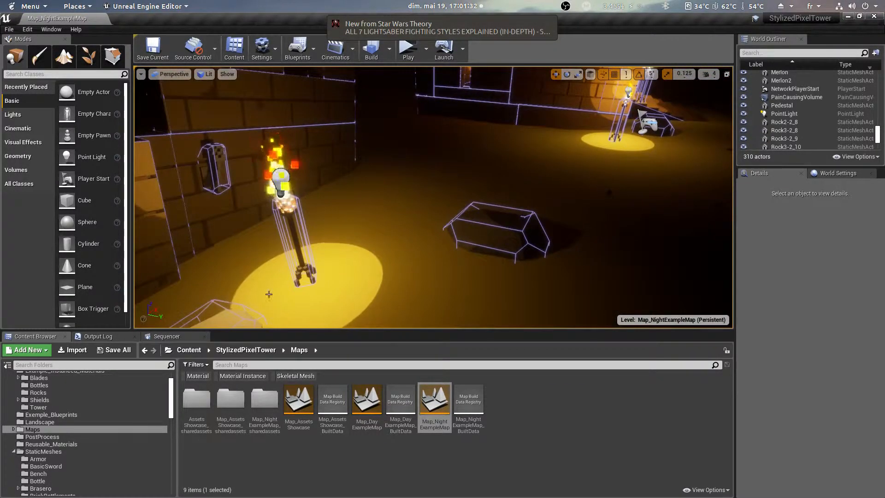
{"action": "left_click", "coordinate": [302, 267]}
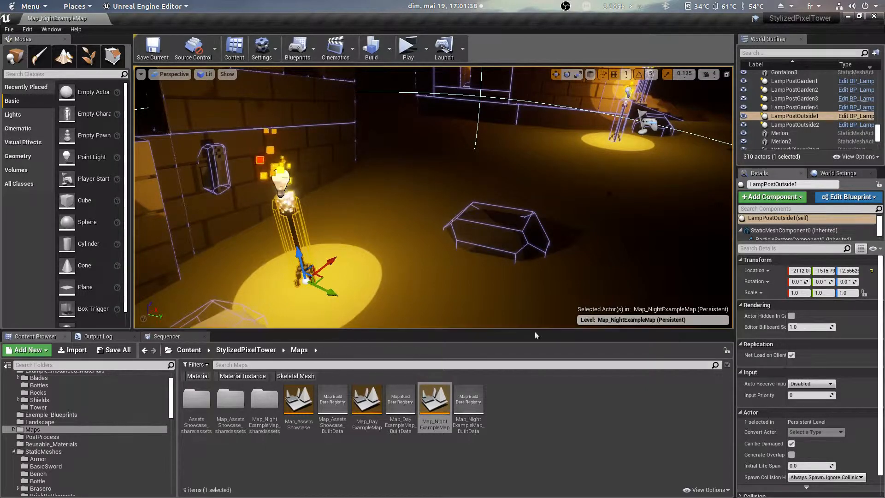
Step: Browse the contents of the Exemple_Blueprints, Landscape and PostProcess folders
{"action": "left_click", "coordinate": [74, 444]}
{"action": "left_click", "coordinate": [76, 415]}
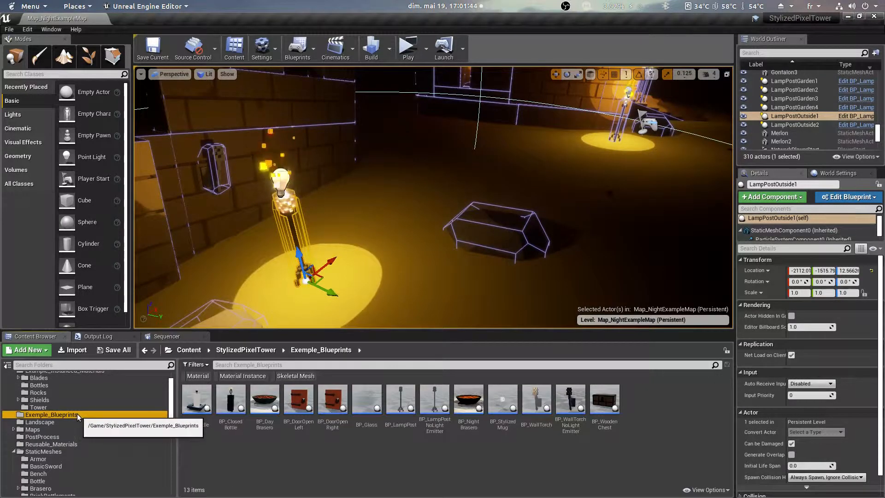
{"action": "scroll", "coordinate": [76, 413], "scroll_direction": "up", "scroll_amount": 2}
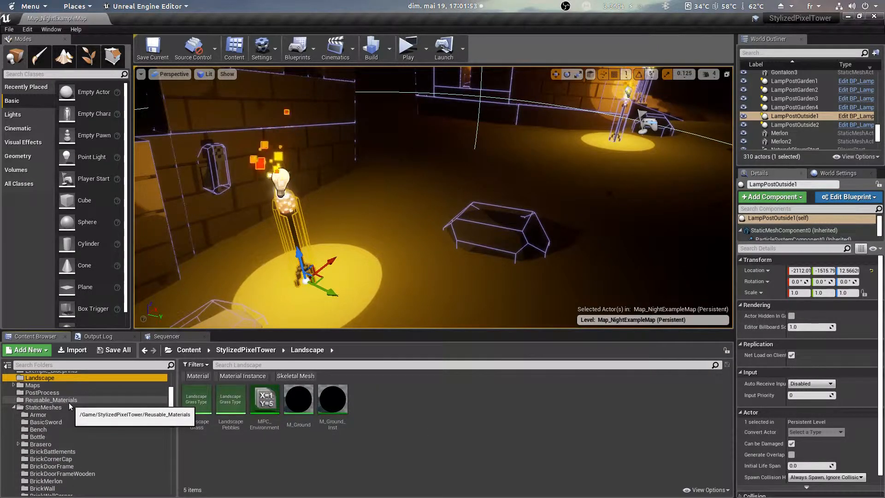
{"action": "left_click", "coordinate": [69, 401]}
{"action": "left_click", "coordinate": [68, 392]}
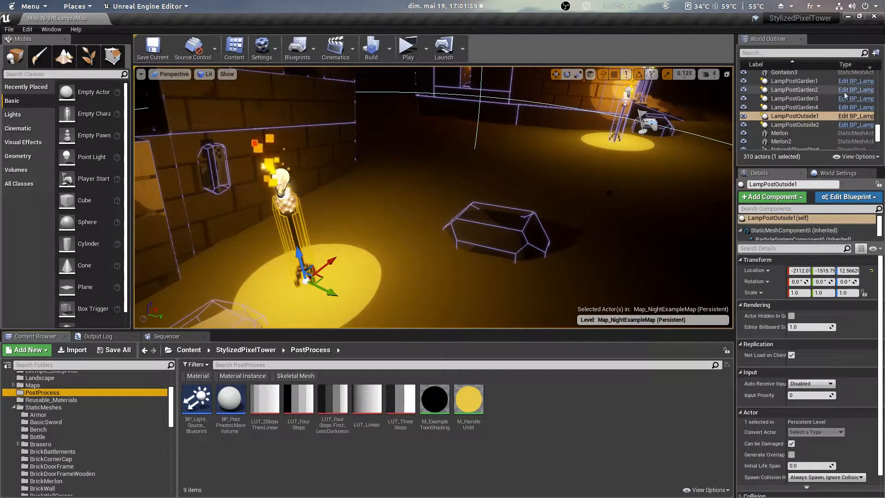
Step: Select the glowing post-process volume handle in the night sky and return the view to the tower grounds
{"action": "scroll", "coordinate": [831, 121], "scroll_direction": "up", "scroll_amount": 15}
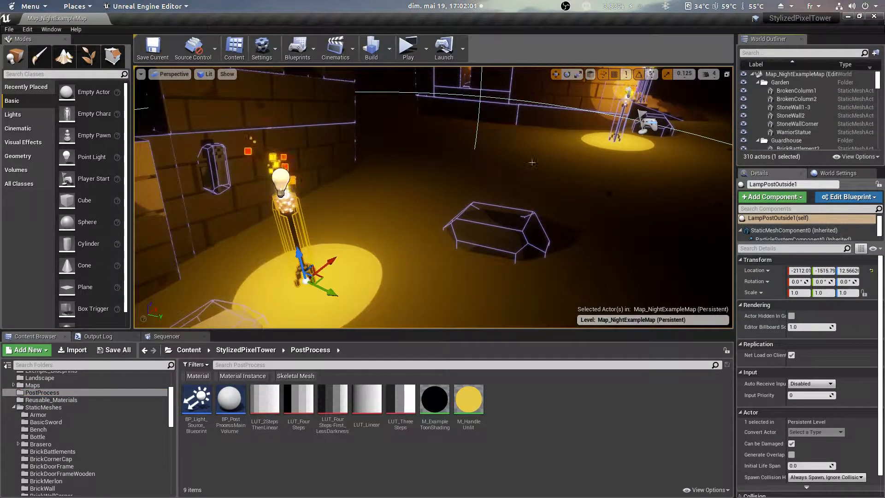
{"action": "right_click_drag", "start_coordinate": [532, 162], "coordinate": [516, 116]}
{"action": "right_click_drag", "start_coordinate": [456, 200], "coordinate": [466, 138]}
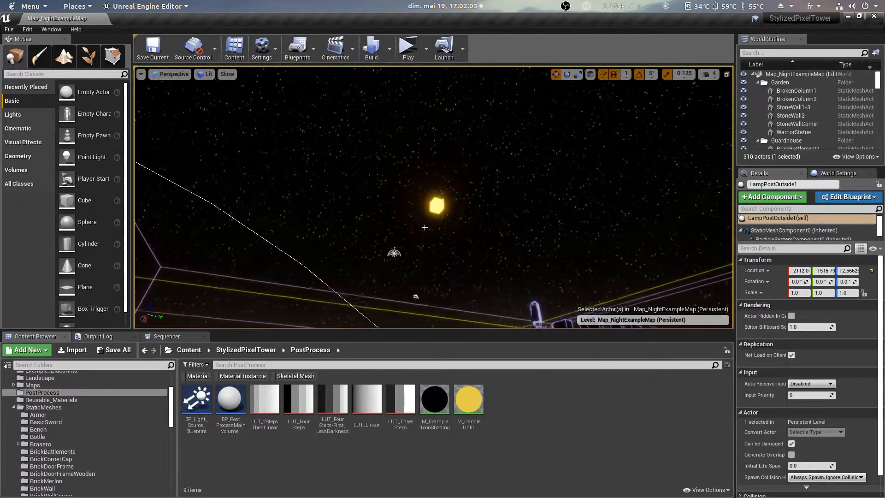
{"action": "left_click", "coordinate": [438, 206]}
{"action": "right_click_drag", "start_coordinate": [701, 128], "coordinate": [708, 207]}
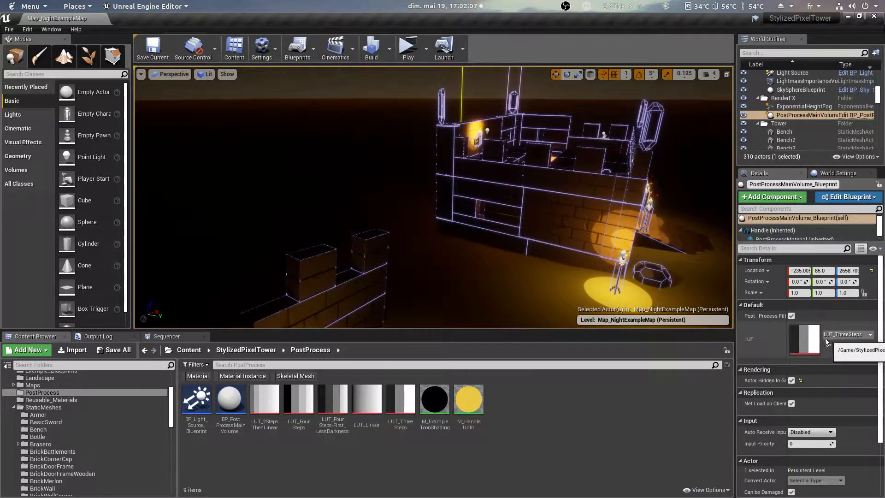
Step: Assign the four-step LUT with less initial darkness to the post-process volume and examine the lamp post and door lighting
{"action": "left_click", "coordinate": [298, 402]}
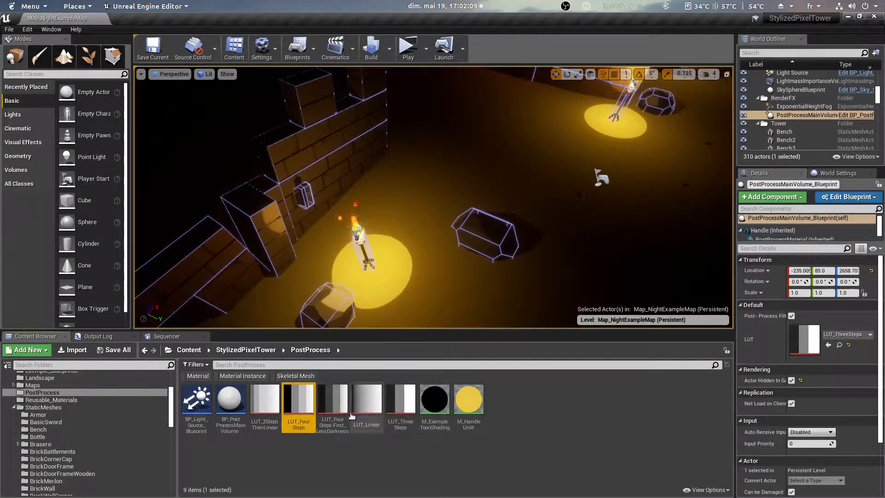
{"action": "left_click", "coordinate": [346, 410]}
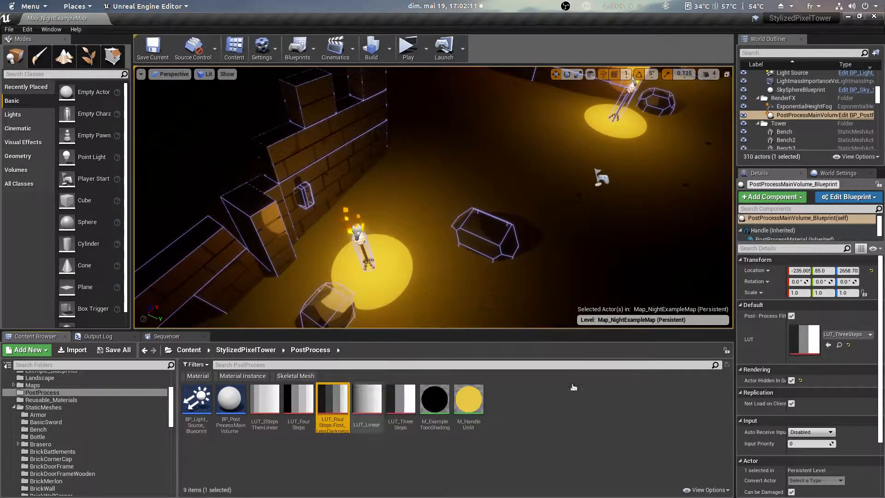
{"action": "left_click", "coordinate": [829, 345]}
{"action": "right_click_drag", "start_coordinate": [617, 149], "coordinate": [687, 124]}
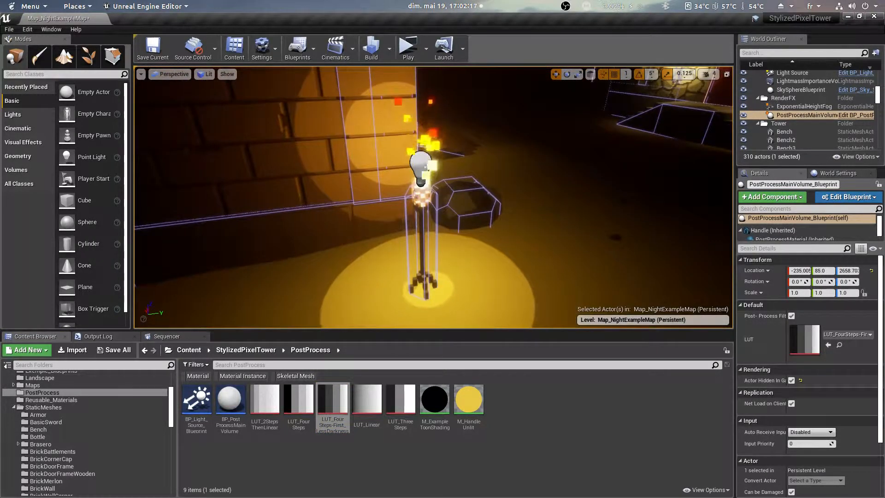
{"action": "right_click_drag", "start_coordinate": [545, 203], "coordinate": [545, 203]}
{"action": "key", "text": "s"}
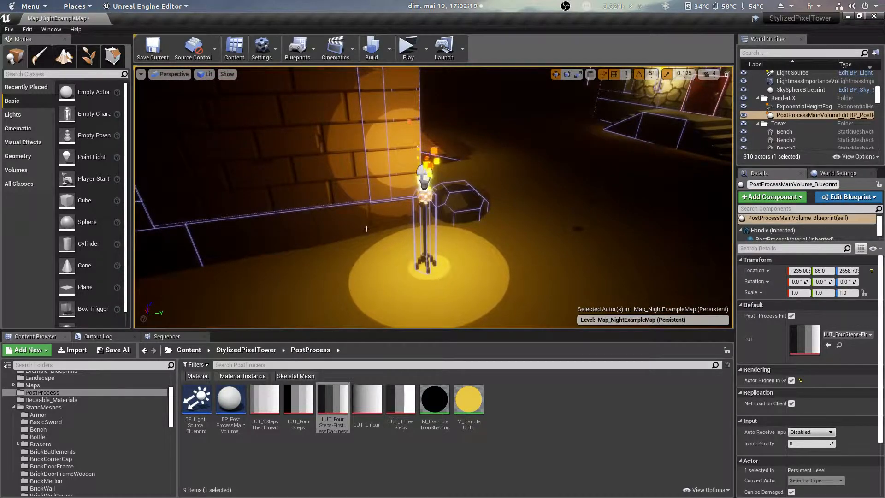
{"action": "right_click_drag", "start_coordinate": [416, 120], "coordinate": [572, 83]}
{"action": "key", "text": "w"}
{"action": "right_click_drag", "start_coordinate": [489, 161], "coordinate": [489, 160]}
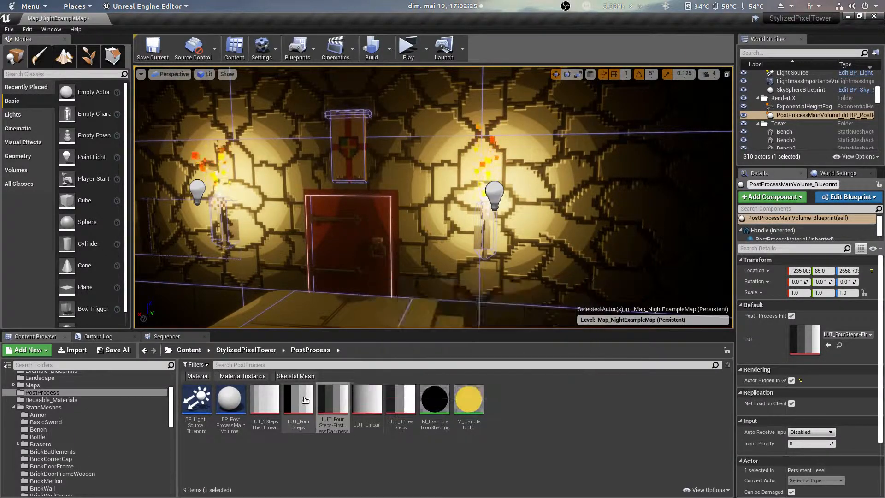
Step: Assign LUT_Linear and LUT_2StepsThenLinear in turn to the post-process volume and compare the lighting around the torches
{"action": "left_click", "coordinate": [385, 398]}
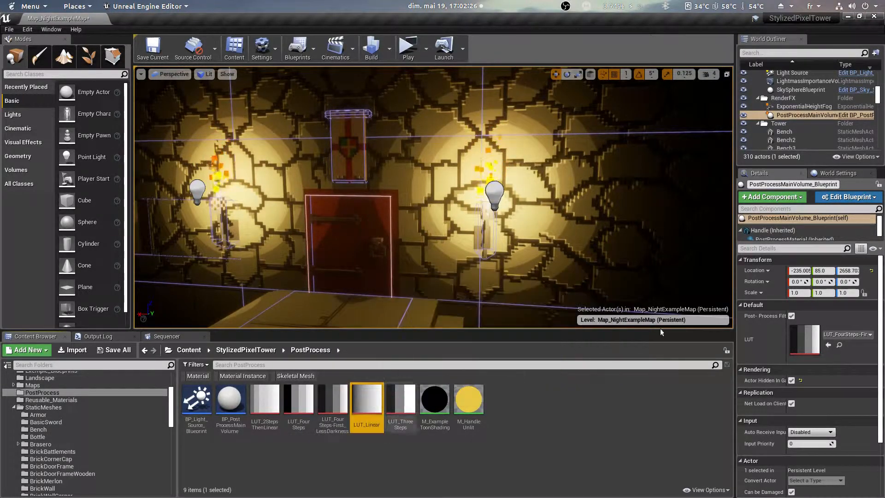
{"action": "left_click", "coordinate": [828, 345]}
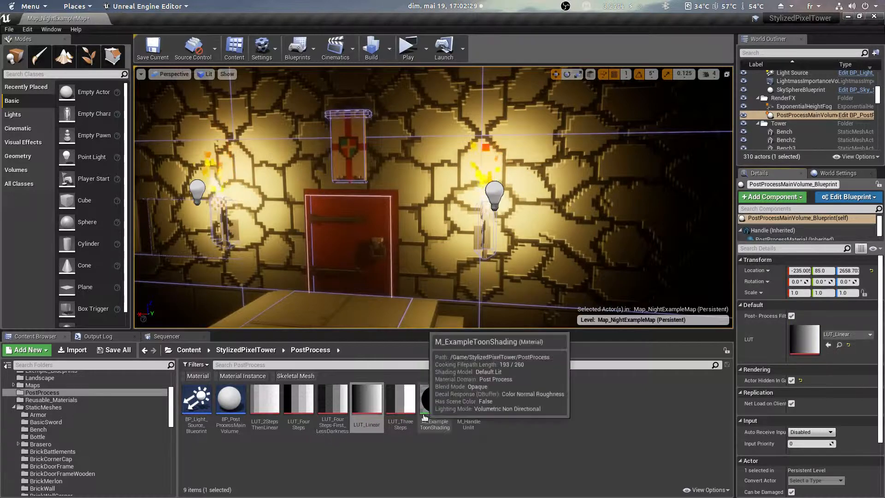
{"action": "left_click", "coordinate": [265, 399]}
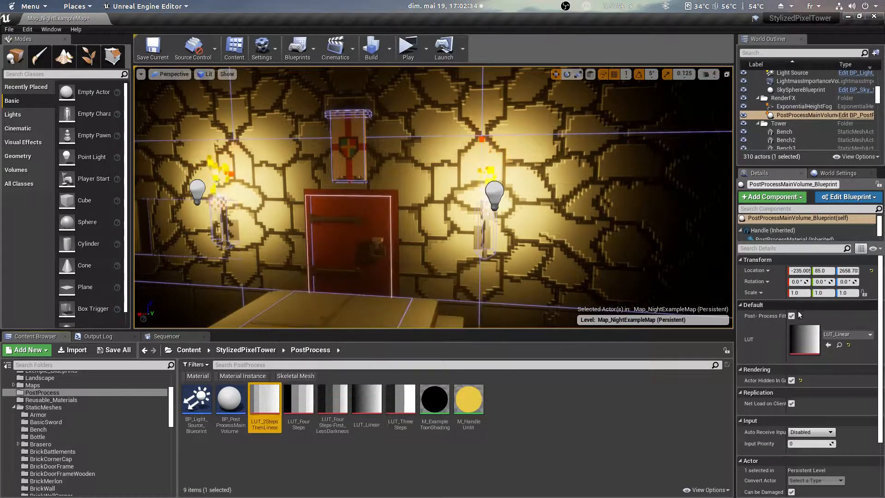
{"action": "left_click", "coordinate": [828, 345]}
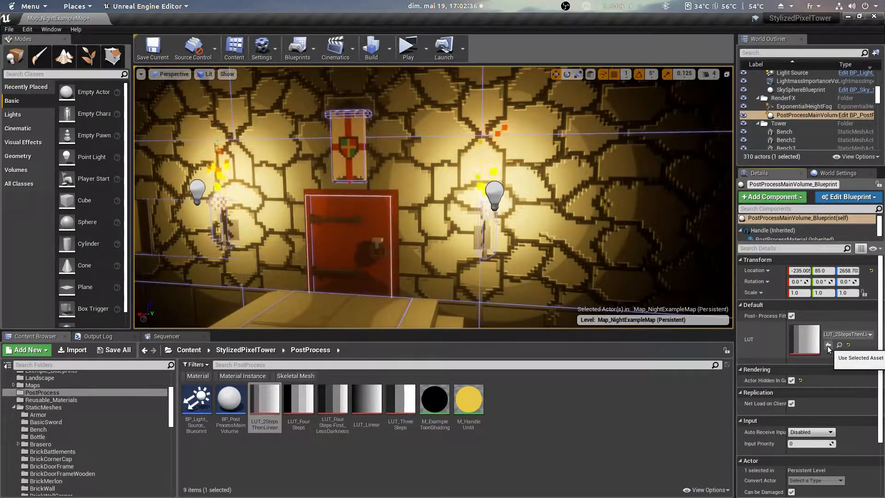
{"action": "right_click_drag", "start_coordinate": [630, 236], "coordinate": [576, 239]}
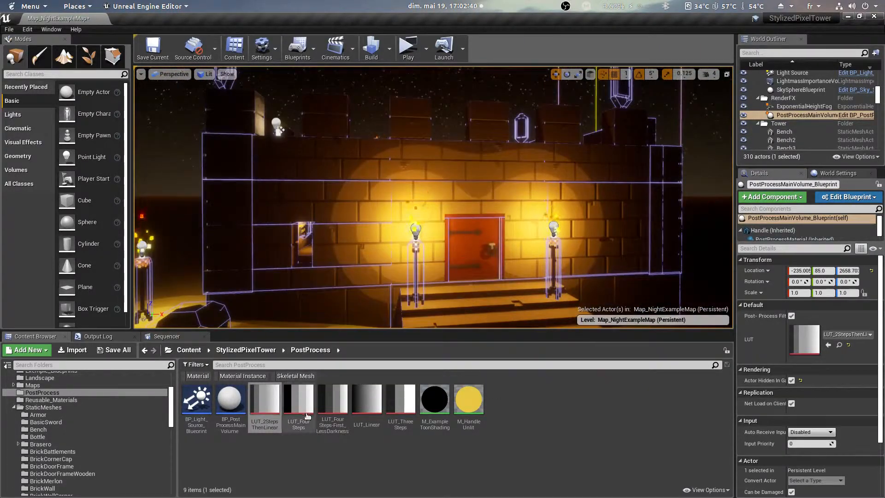
Step: Assign LUT_FourSteps to the post-process volume and examine the torchlight on the brick and stone walls
{"action": "left_click", "coordinate": [309, 398]}
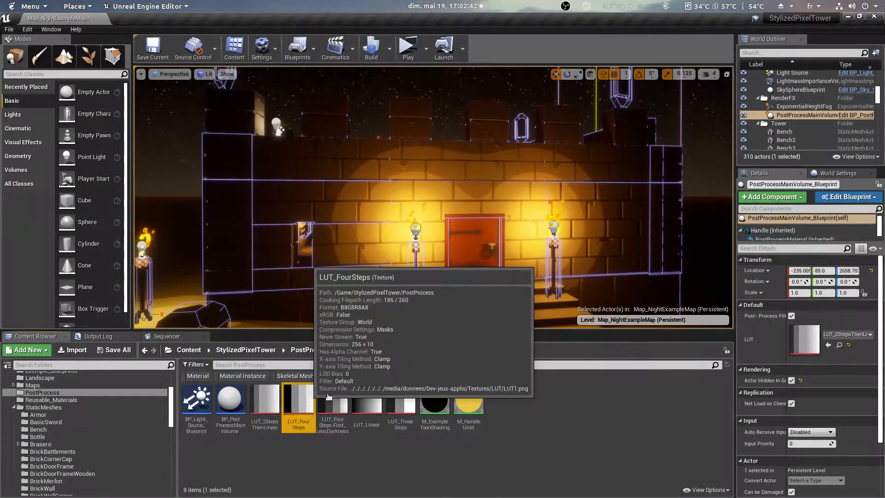
{"action": "left_click", "coordinate": [828, 344]}
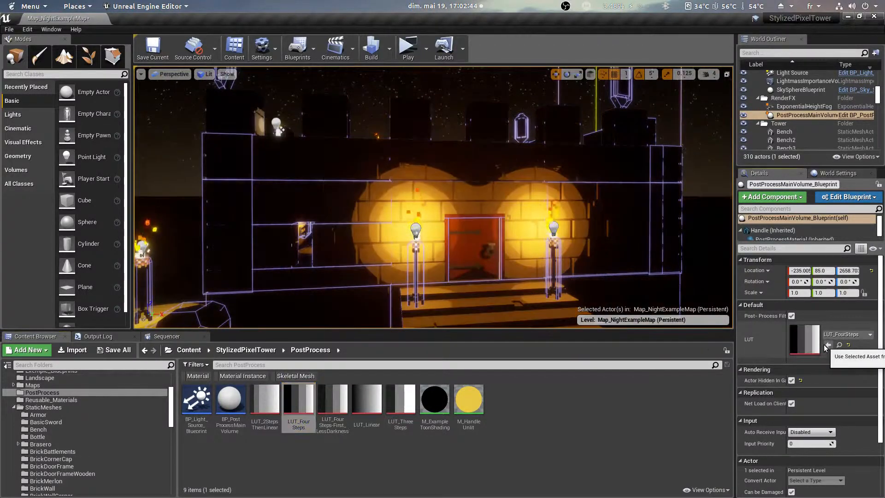
{"action": "scroll", "coordinate": [433, 198], "scroll_direction": "up", "scroll_amount": 3}
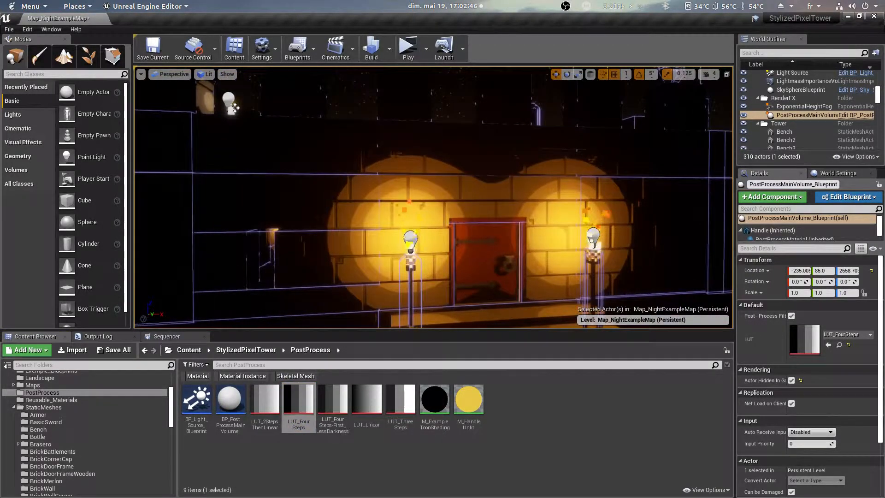
{"action": "right_click_drag", "start_coordinate": [235, 108], "coordinate": [494, 98]}
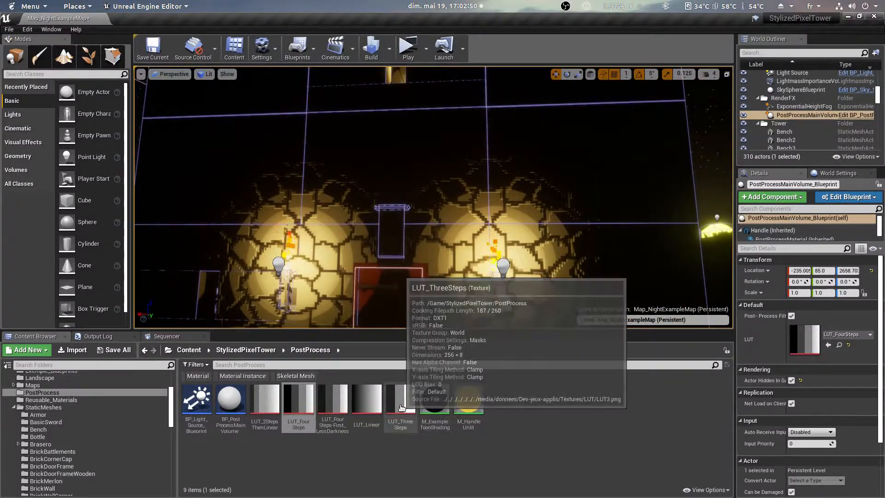
Step: Try LUT_Linear on the post-process volume and set its LUT to LUT_ThreeSteps
{"action": "left_click", "coordinate": [367, 400]}
{"action": "left_click", "coordinate": [829, 345]}
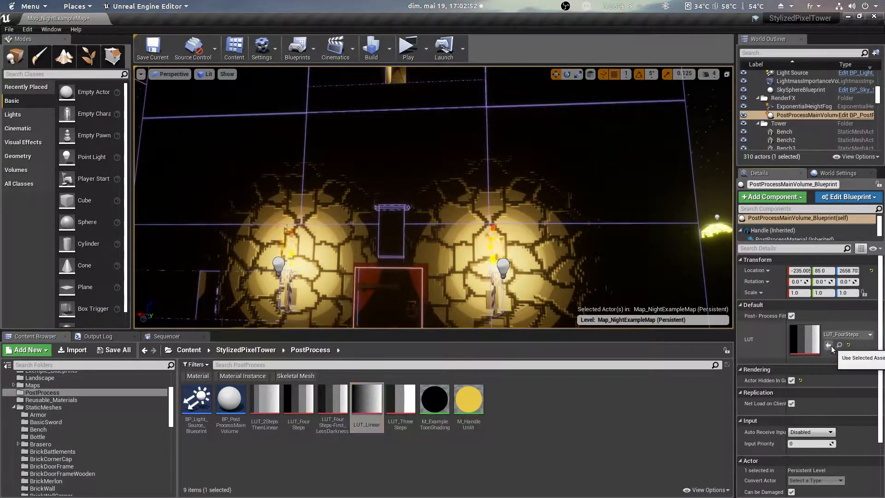
{"action": "left_click_drag", "start_coordinate": [401, 399], "coordinate": [828, 353]}
{"action": "left_click", "coordinate": [828, 346]}
{"action": "right_click_drag", "start_coordinate": [599, 208], "coordinate": [406, 208]}
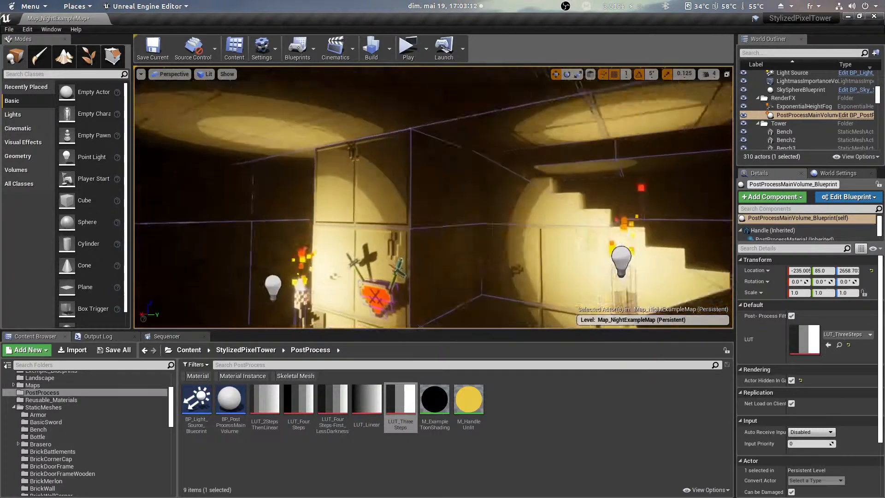
Step: Select the SteelShield3 shield inside the tower and open the M_SteelShield_DarkKnight material instance
{"action": "right_click_drag", "start_coordinate": [360, 185], "coordinate": [238, 202]}
{"action": "left_click", "coordinate": [359, 186]}
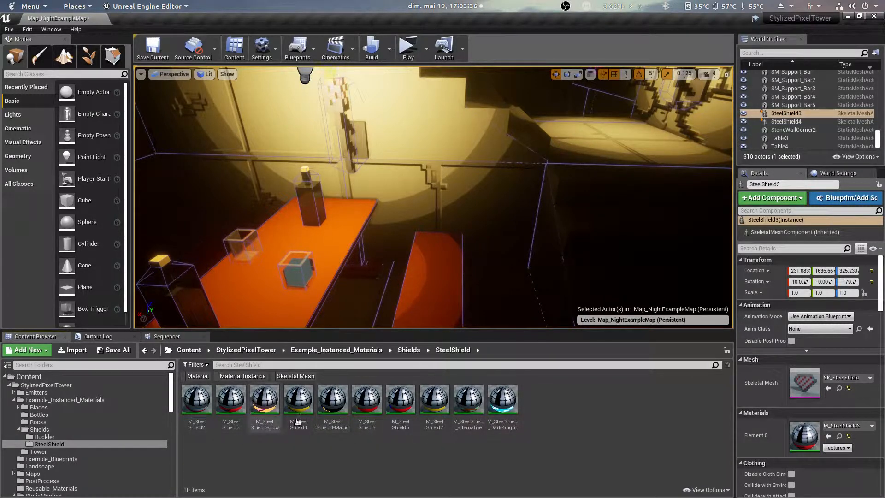
{"action": "double_click", "coordinate": [502, 399]}
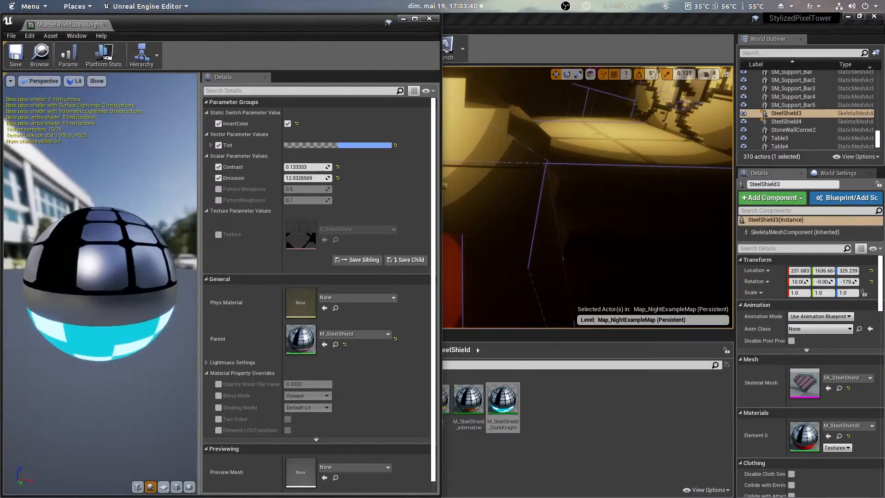
Step: Examine the glowing blue pattern on the DarkKnight material's preview sphere from several angles and close the material instance
{"action": "left_click_drag", "start_coordinate": [149, 253], "coordinate": [59, 294]}
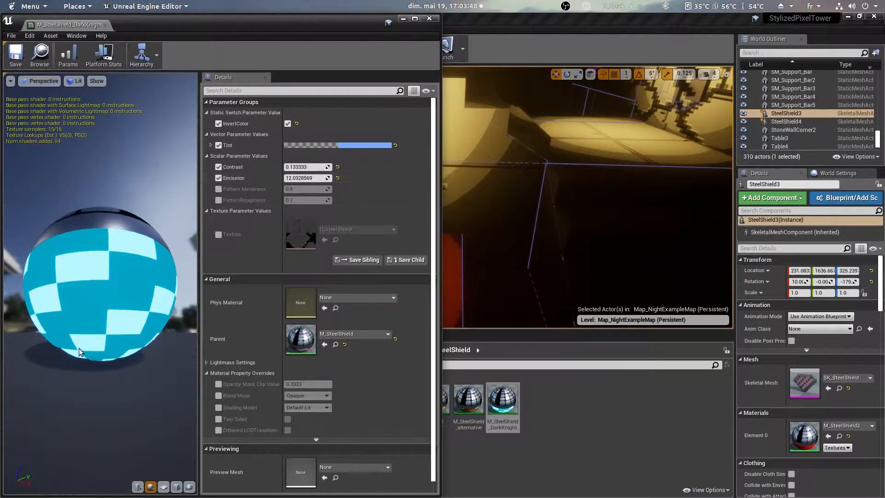
{"action": "left_click_drag", "start_coordinate": [152, 245], "coordinate": [187, 215]}
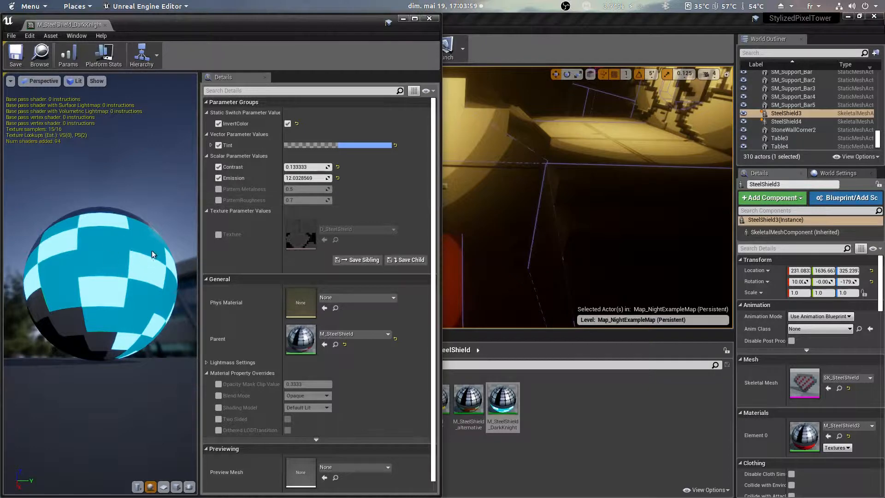
{"action": "mouse_move", "coordinate": [135, 255]}
{"action": "left_mouse_down"}
{"action": "mouse_move", "coordinate": [136, 276]}
{"action": "mouse_move", "coordinate": [135, 255]}
{"action": "left_mouse_up"}
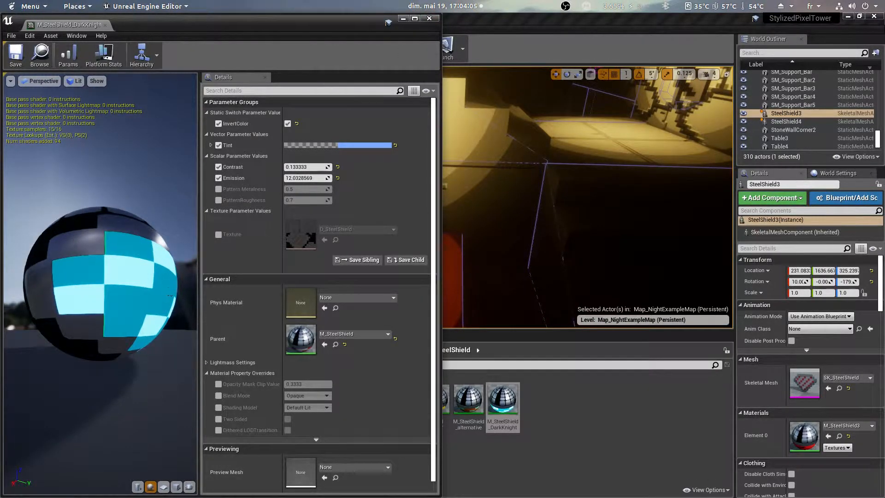
{"action": "left_click_drag", "start_coordinate": [170, 295], "coordinate": [106, 296]}
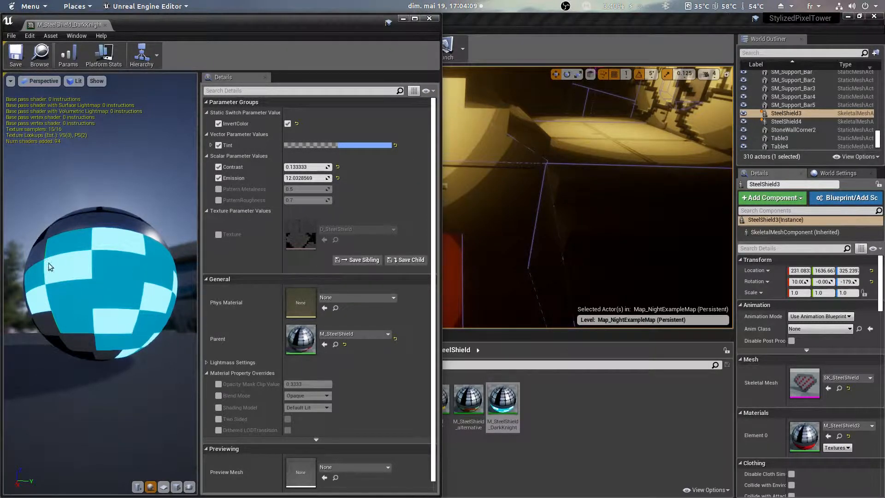
{"action": "left_click_drag", "start_coordinate": [126, 305], "coordinate": [81, 231]}
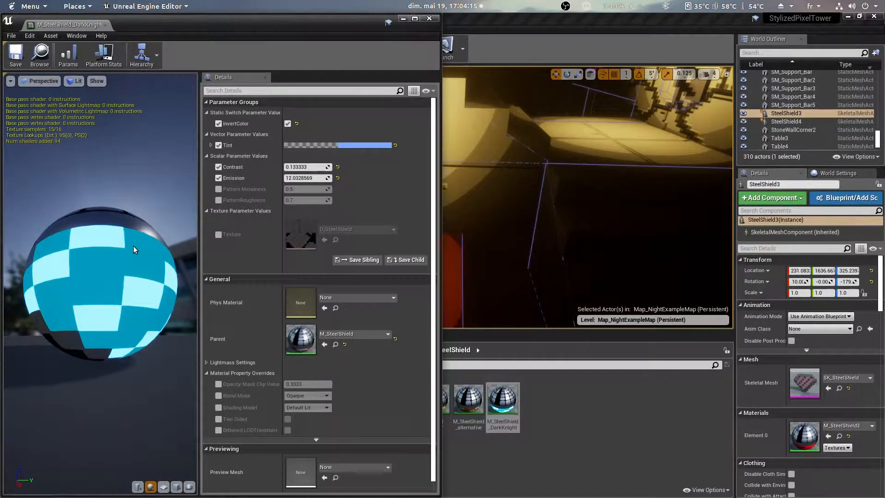
{"action": "left_click", "coordinate": [429, 18]}
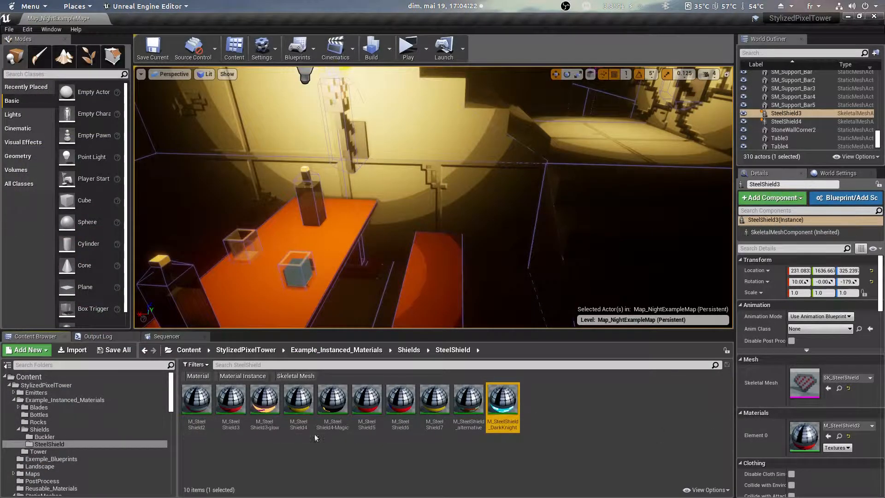
Step: From the shield's skeletal mesh folder, begin exporting the D_SteelShield7 texture, examine the available file formats and cancel the export
{"action": "scroll", "coordinate": [130, 451], "scroll_direction": "down", "scroll_amount": 3}
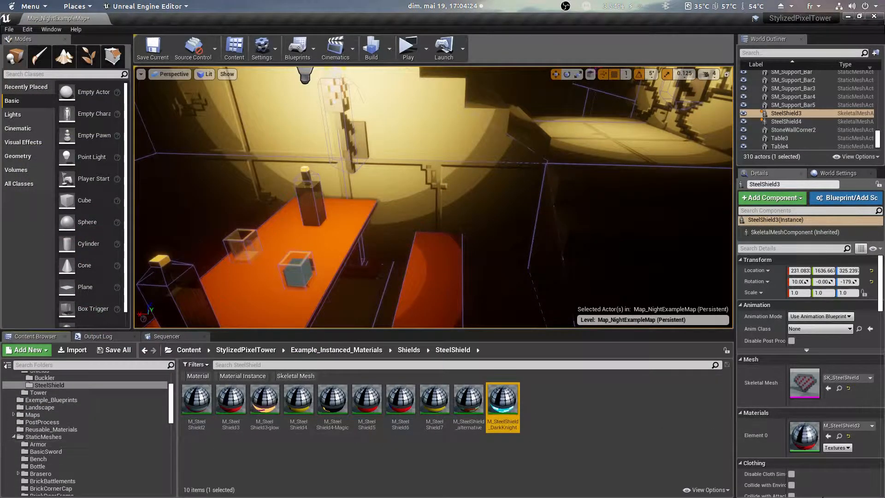
{"action": "left_click", "coordinate": [839, 388]}
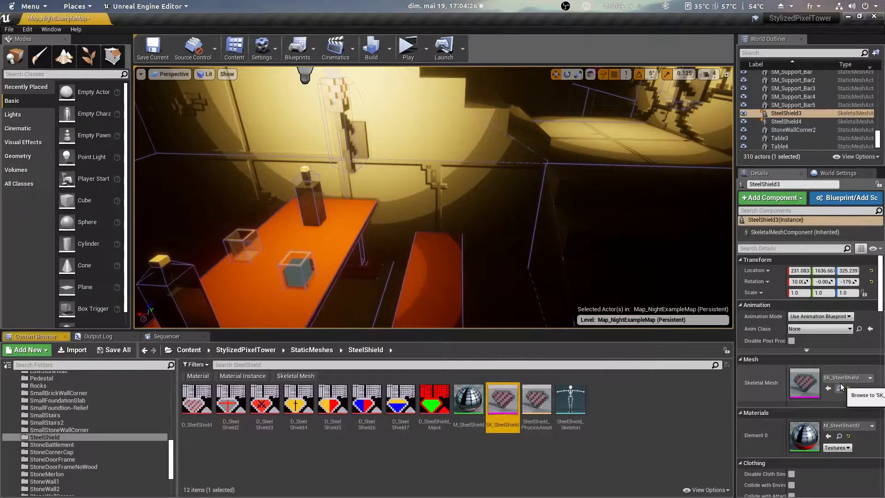
{"action": "right_click", "coordinate": [390, 405]}
{"action": "mouse_move", "coordinate": [431, 288]}
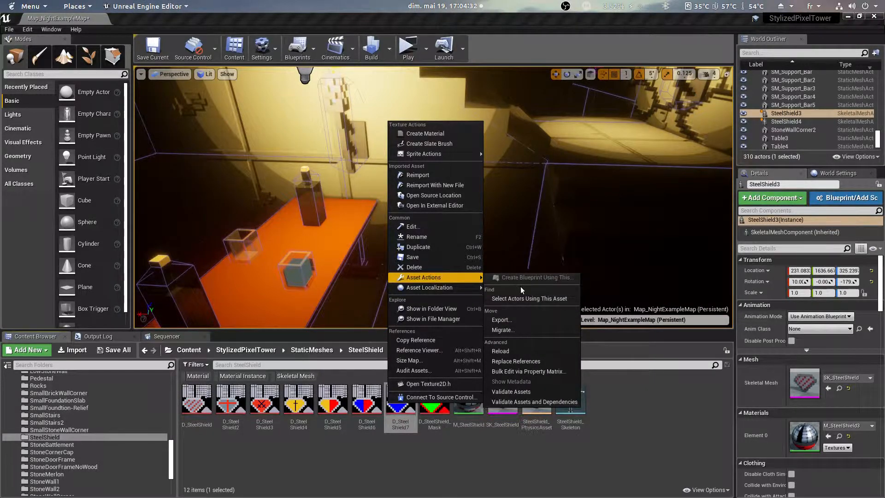
{"action": "left_click", "coordinate": [510, 319]}
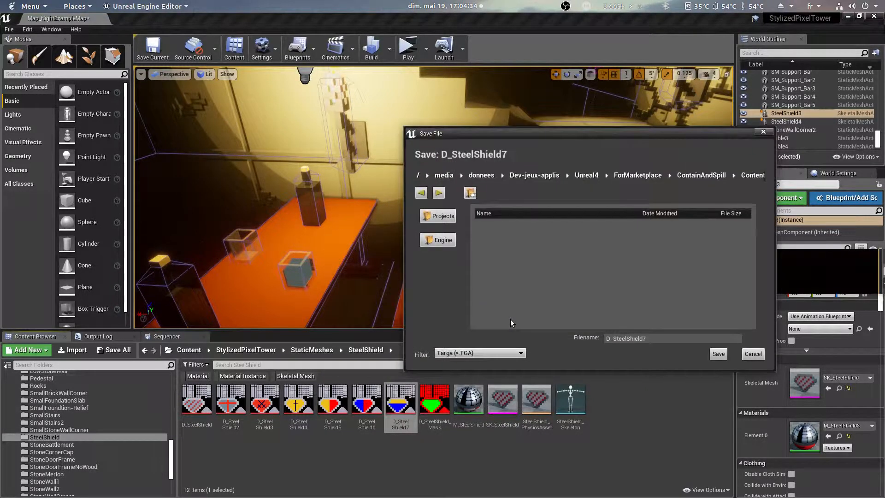
{"action": "left_click", "coordinate": [476, 352]}
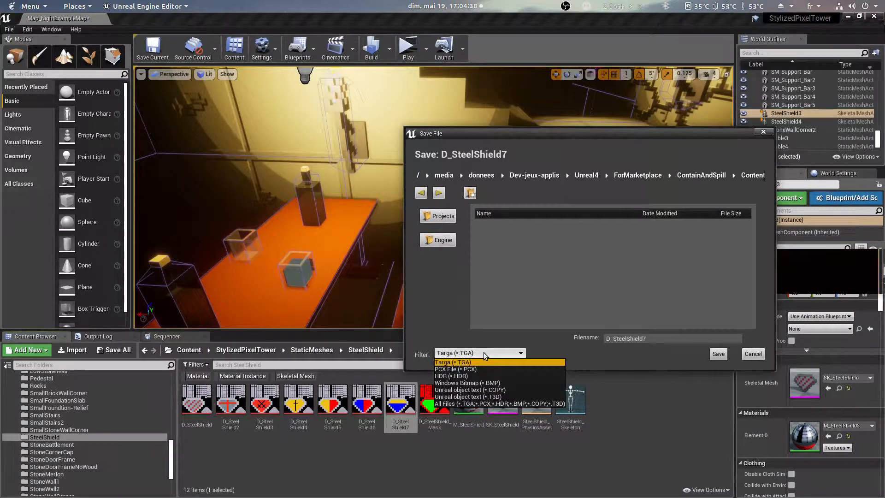
{"action": "left_click", "coordinate": [483, 352]}
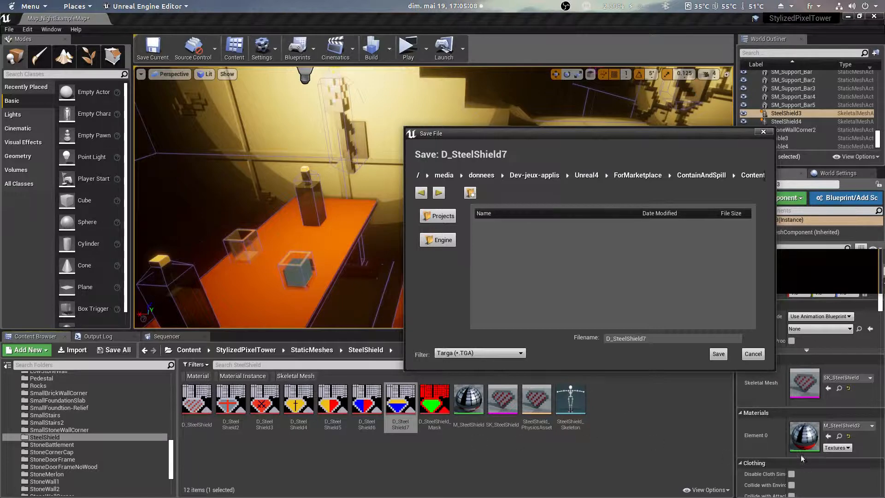
{"action": "left_click", "coordinate": [753, 353]}
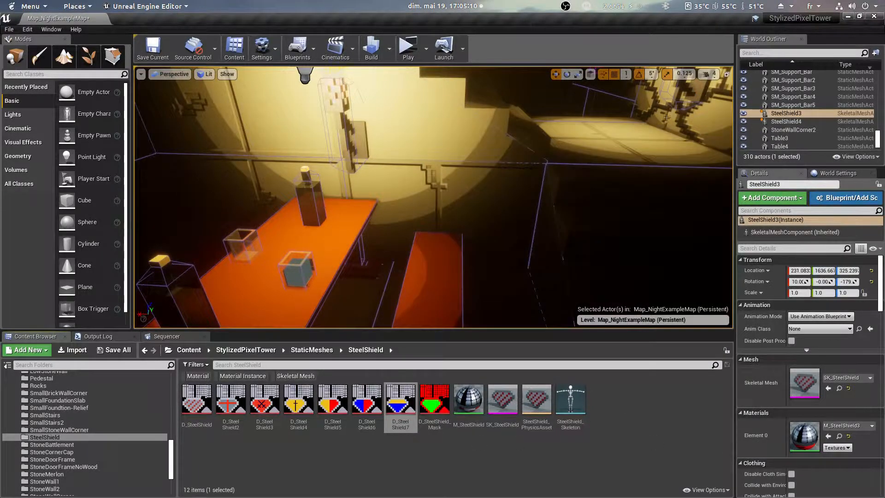
Step: Turn away from the table inside the tower and launch a standalone game preview of the night example map
{"action": "right_click_drag", "start_coordinate": [667, 117], "coordinate": [544, 221]}
{"action": "right_click_drag", "start_coordinate": [295, 240], "coordinate": [138, 249]}
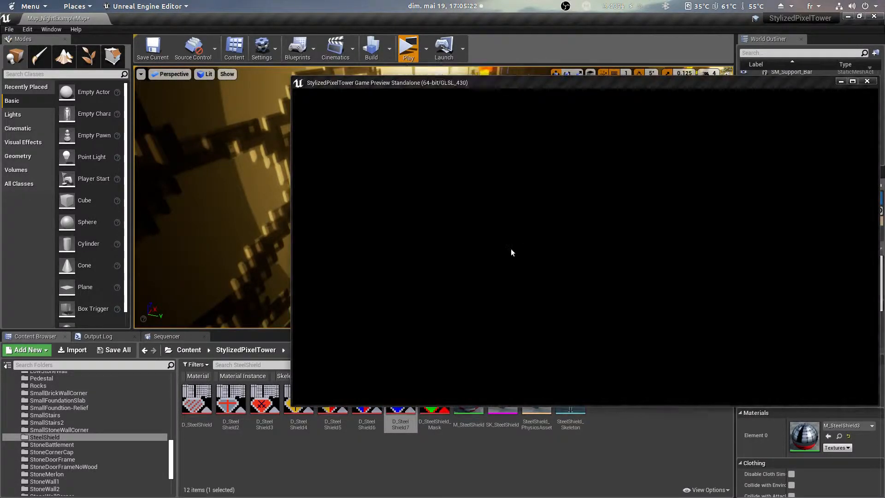
Step: Walk through the tower in the game preview, examine the overturned bottle on the floor up close and end the preview
{"action": "left_click", "coordinate": [511, 249]}
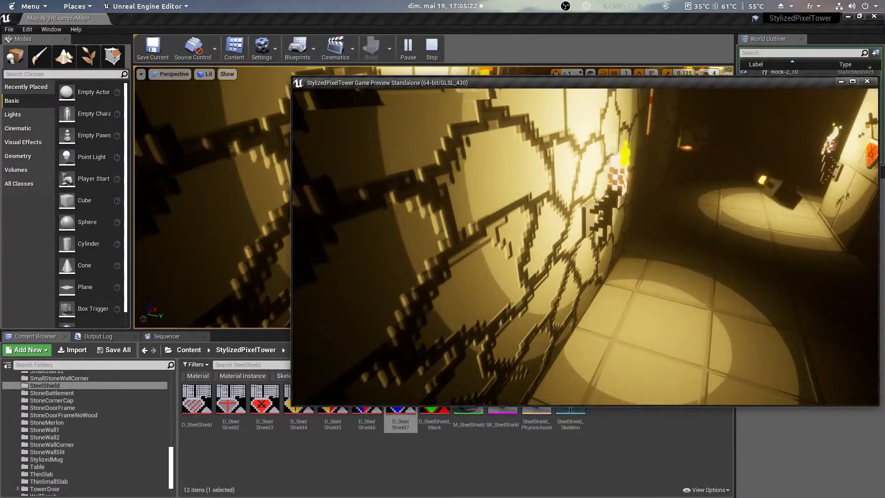
{"action": "key", "text": "w"}
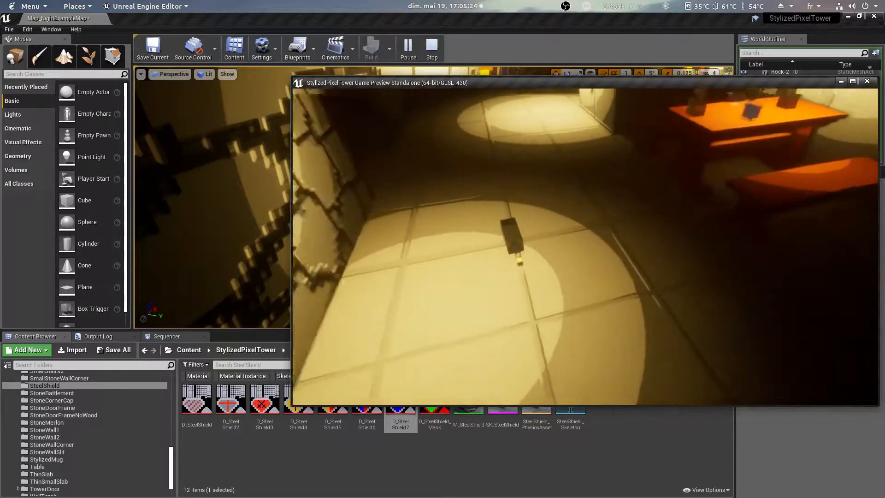
{"action": "key", "text": "w"}
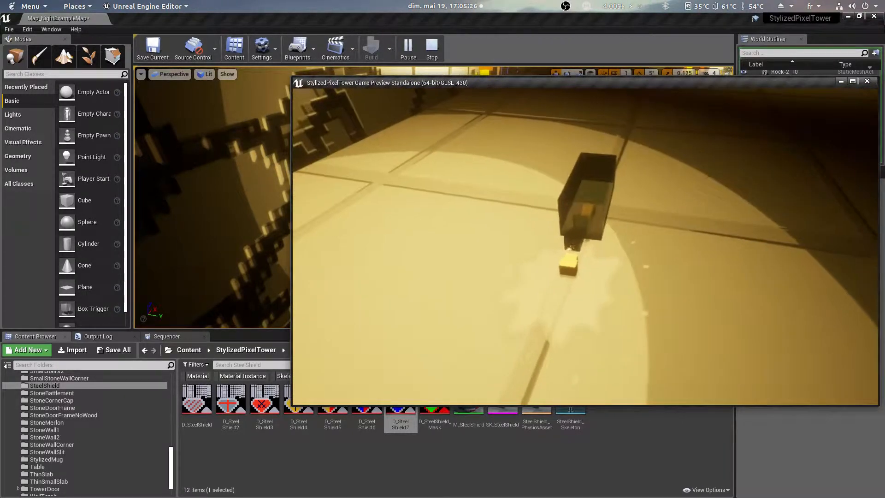
{"action": "key", "text": "d"}
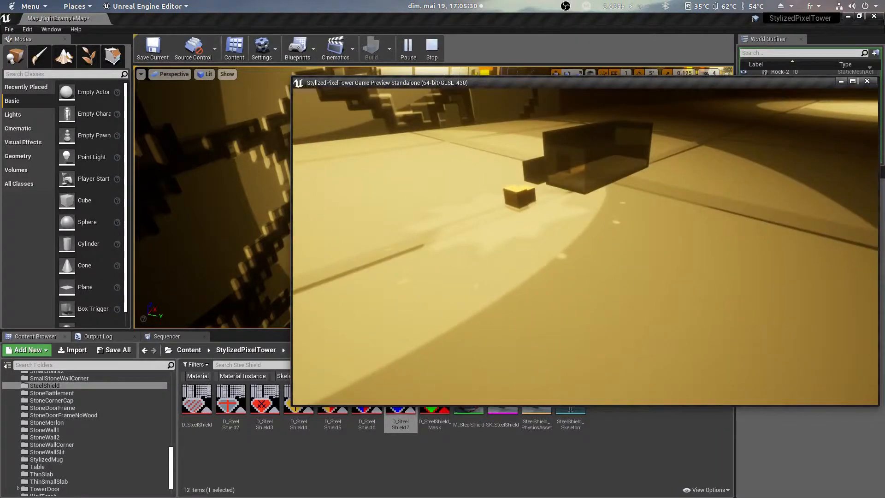
{"action": "key", "text": "Escape"}
Step: Select the ClosedBottle_Blueprint10 bottle on the orange table and set its Liquid Brightness to 1.664256
{"action": "key", "text": "w"}
{"action": "right_click_drag", "start_coordinate": [586, 232], "coordinate": [560, 227]}
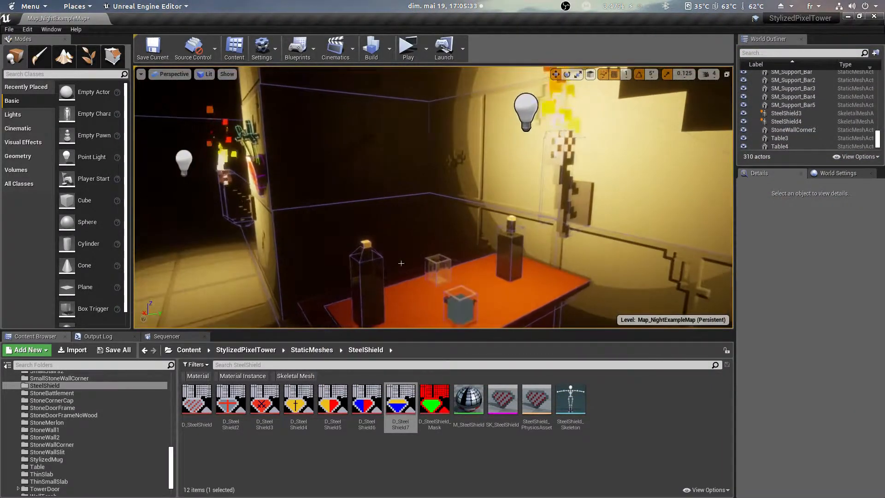
{"action": "left_click", "coordinate": [504, 253]}
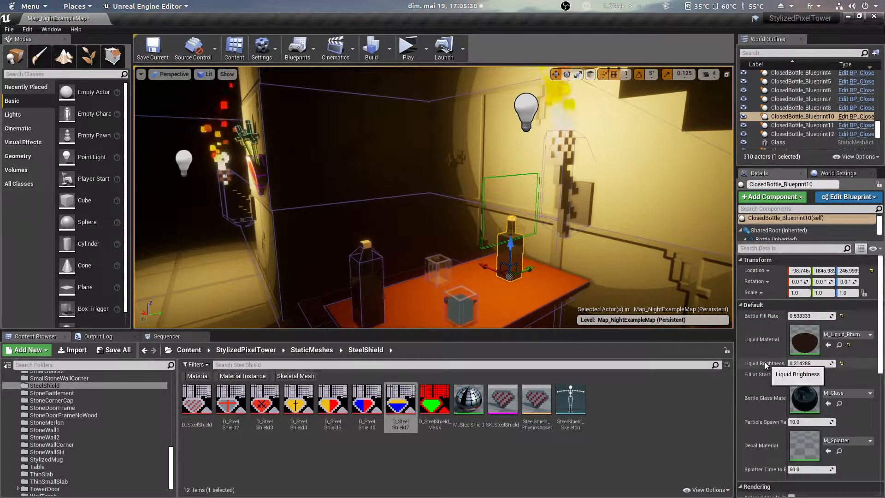
{"action": "right_click_drag", "start_coordinate": [594, 221], "coordinate": [539, 246]}
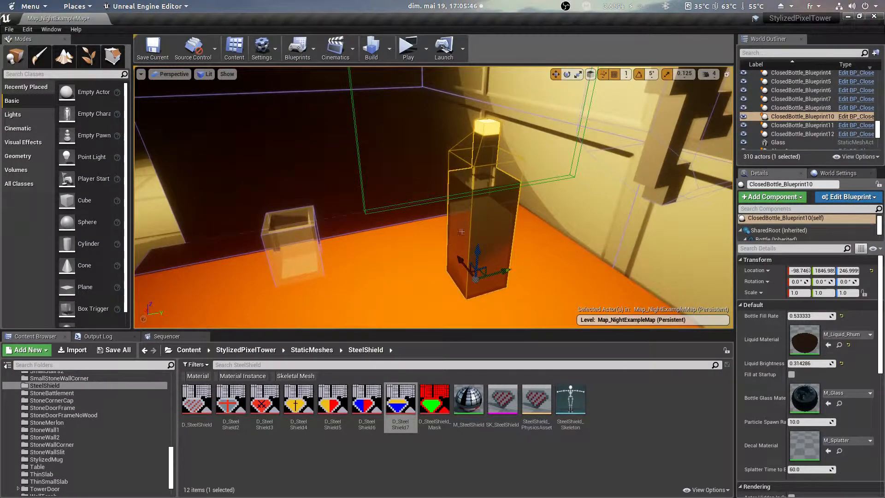
{"action": "right_click_drag", "start_coordinate": [592, 225], "coordinate": [521, 280]}
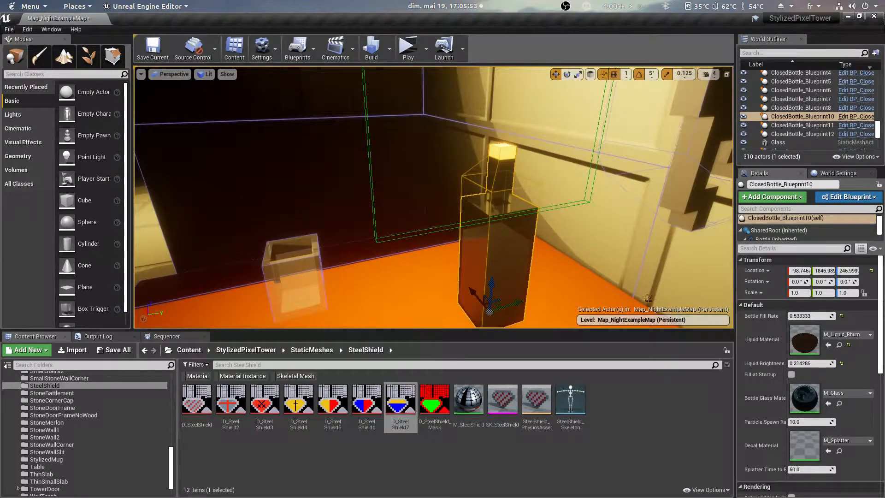
{"action": "mouse_move", "coordinate": [807, 364]}
{"action": "left_mouse_down"}
{"action": "mouse_move", "coordinate": [815, 364]}
{"action": "mouse_move", "coordinate": [799, 367]}
{"action": "mouse_move", "coordinate": [817, 363]}
{"action": "left_mouse_up"}
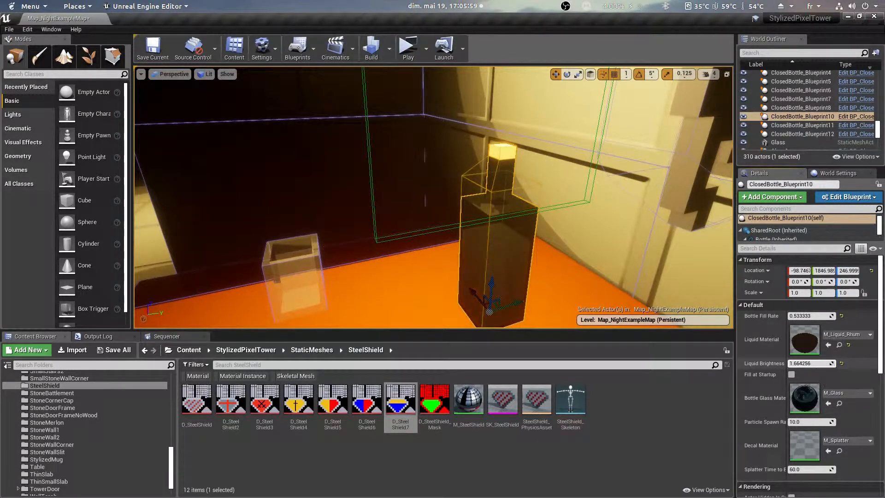
Step: Select the BP_Glass tumbler on the same table and set its liquid brightness to 0.218562
{"action": "right_click_drag", "start_coordinate": [600, 230], "coordinate": [709, 233]}
{"action": "right_click_drag", "start_coordinate": [433, 198], "coordinate": [583, 203]}
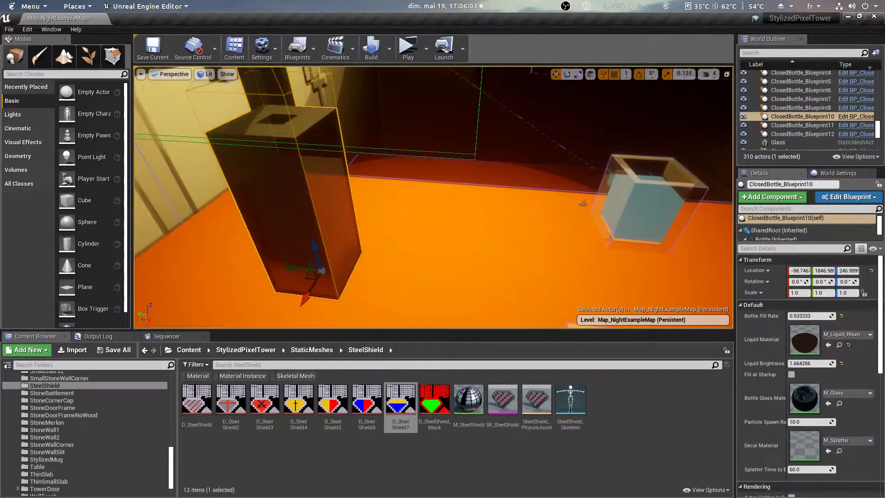
{"action": "right_click_drag", "start_coordinate": [501, 240], "coordinate": [507, 262]}
{"action": "left_click", "coordinate": [453, 247]}
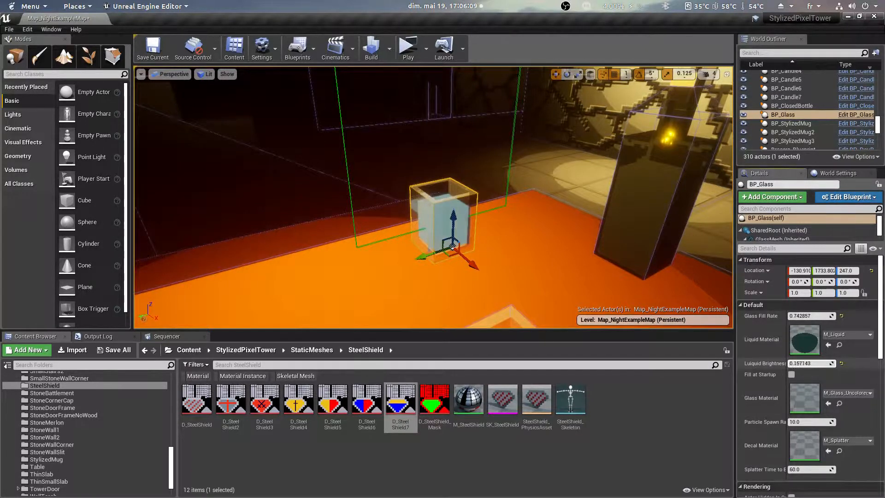
{"action": "mouse_move", "coordinate": [809, 363]}
{"action": "left_mouse_down"}
{"action": "mouse_move", "coordinate": [834, 363]}
{"action": "mouse_move", "coordinate": [813, 363]}
{"action": "left_mouse_up"}
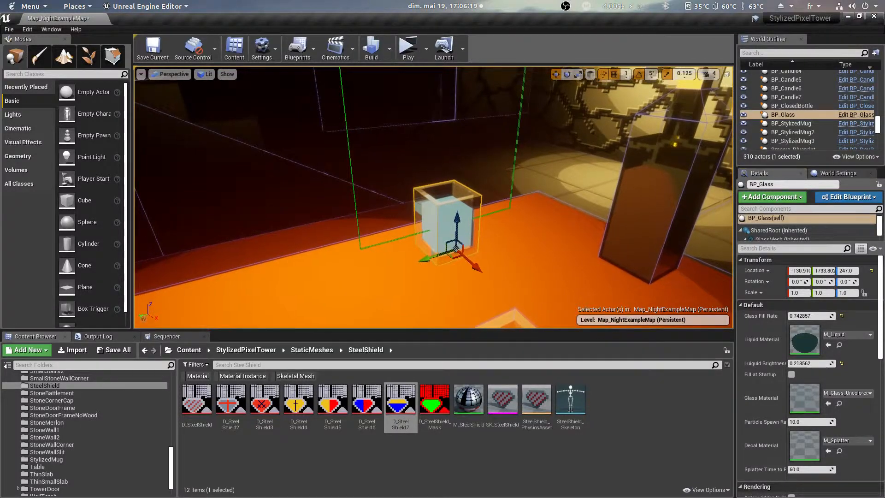
Step: Select the BP_StylizedMug3 mug beside the light on the dark table, frame it and inspect its liquid settings
{"action": "right_click_drag", "start_coordinate": [662, 281], "coordinate": [743, 267]}
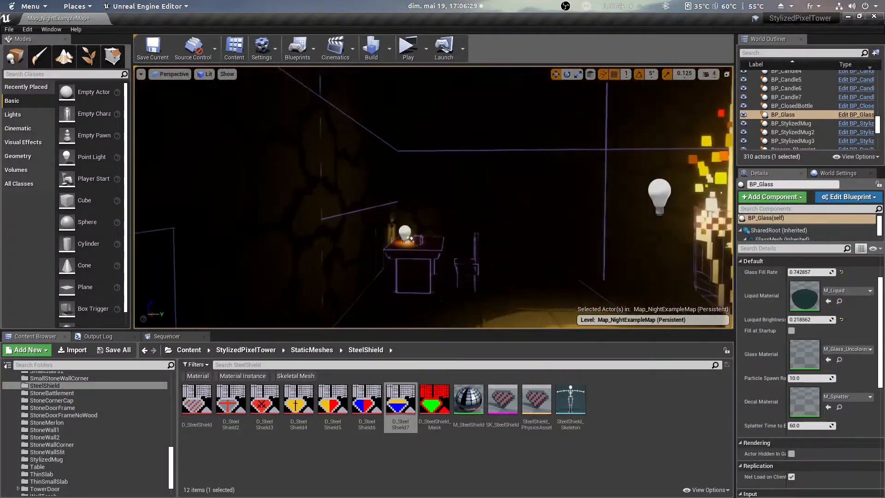
{"action": "right_click_drag", "start_coordinate": [433, 198], "coordinate": [502, 230]}
{"action": "left_click", "coordinate": [465, 230]}
{"action": "scroll", "coordinate": [641, 252], "scroll_direction": "down", "scroll_amount": 5}
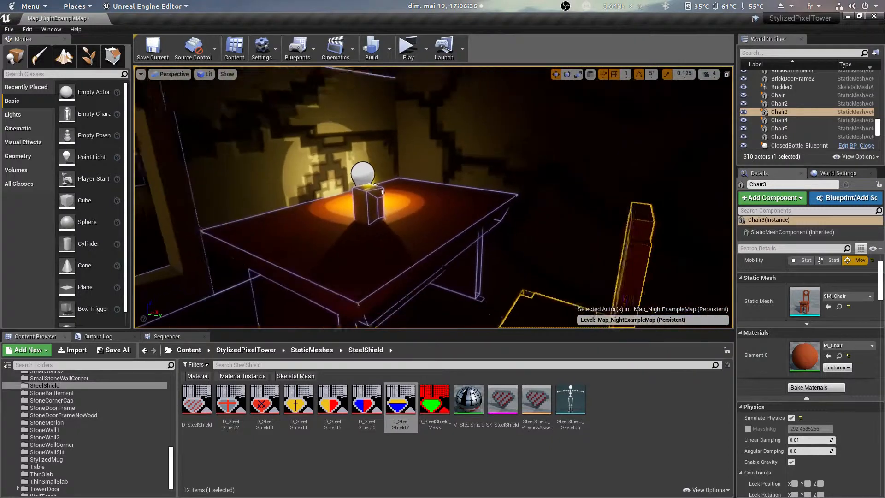
{"action": "left_click", "coordinate": [390, 193]}
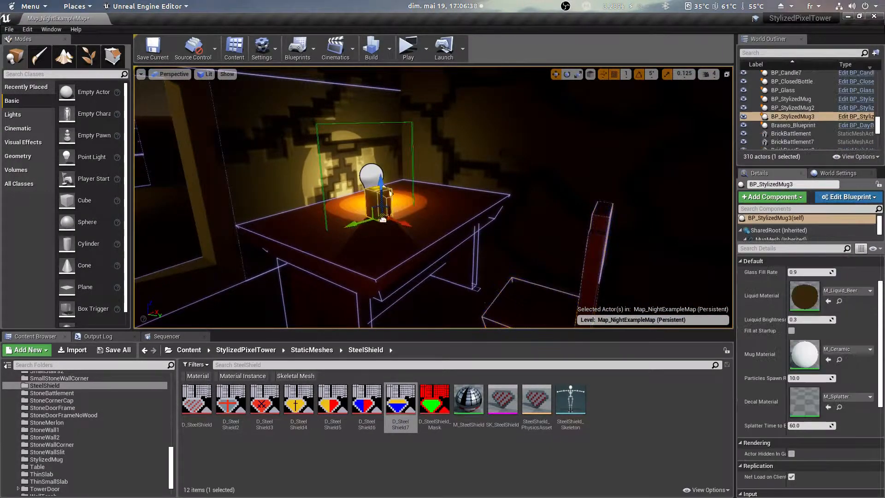
{"action": "key", "text": "f"}
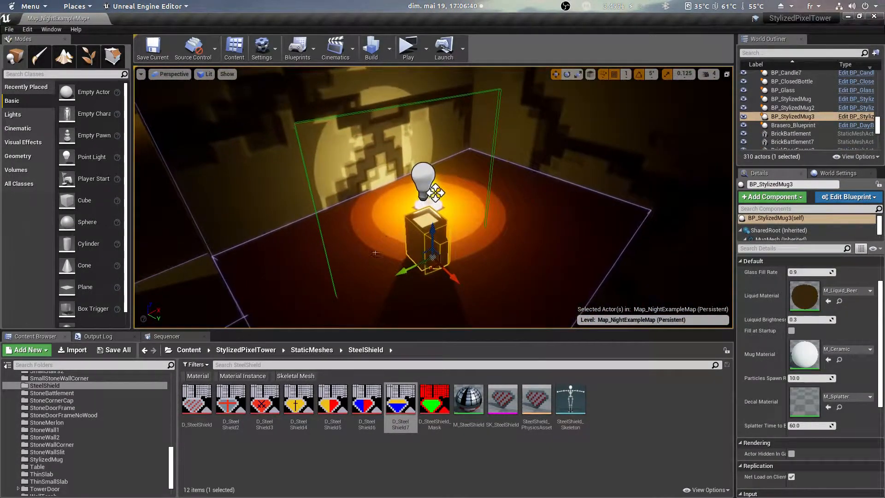
{"action": "left_click_drag", "start_coordinate": [437, 266], "coordinate": [434, 303]}
{"action": "right_click_drag", "start_coordinate": [532, 235], "coordinate": [567, 235]}
{"action": "key", "text": "Escape"}
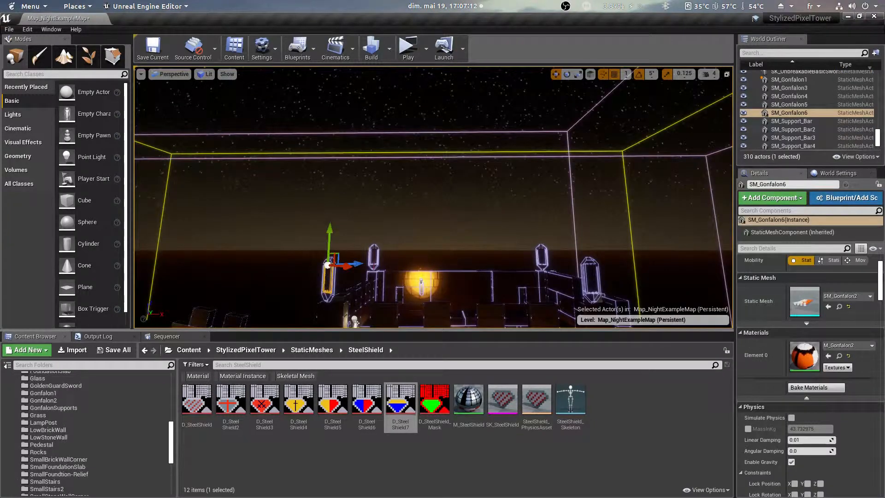
Step: In the day example map, select the Gonfalon1 banner above the tower door and view it from the side
{"action": "right_click_drag", "start_coordinate": [434, 197], "coordinate": [419, 200]}
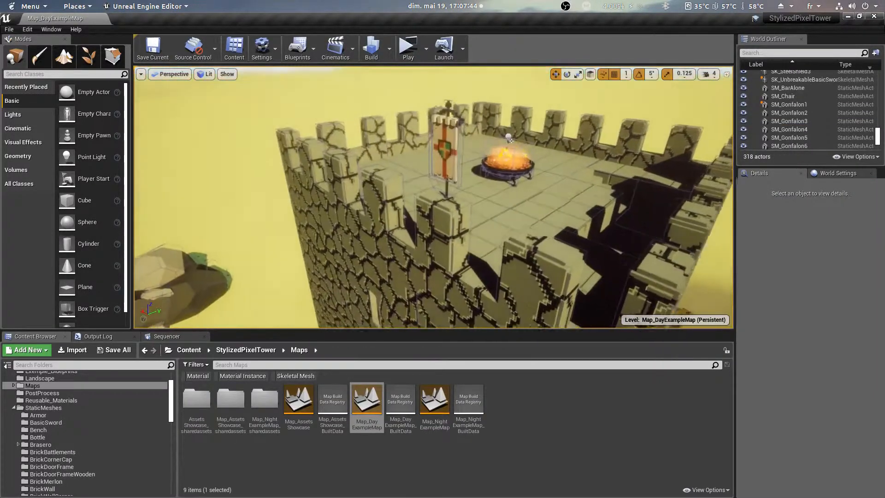
{"action": "key", "text": "q"}
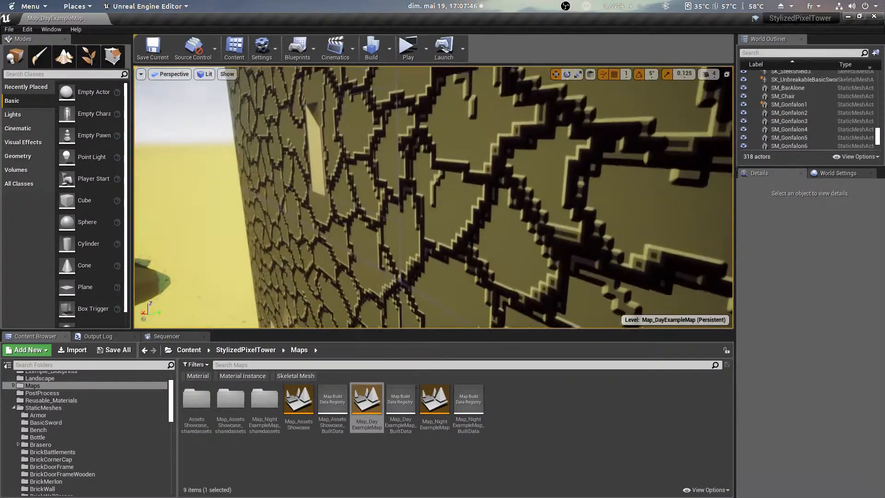
{"action": "right_click_drag", "start_coordinate": [434, 197], "coordinate": [521, 203]}
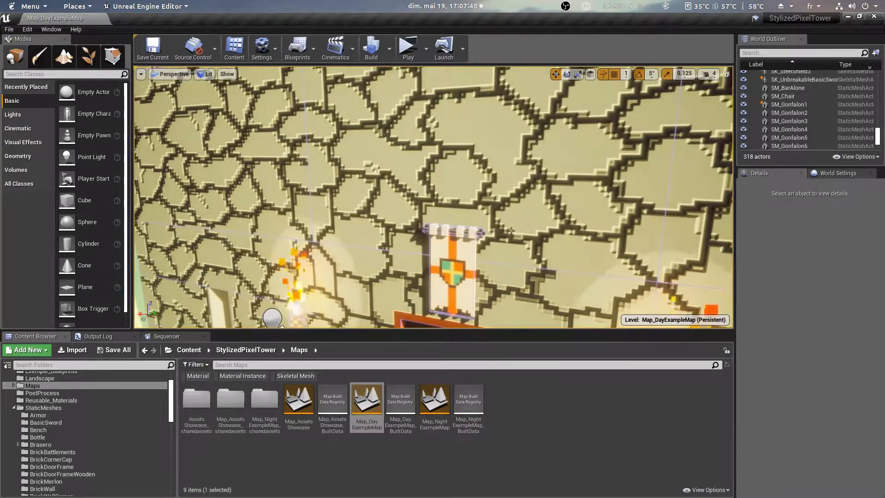
{"action": "left_click", "coordinate": [442, 203]}
{"action": "left_click", "coordinate": [452, 252]}
{"action": "key", "text": "d"}
{"action": "right_click_drag", "start_coordinate": [453, 252], "coordinate": [151, 267]}
{"action": "right_click_drag", "start_coordinate": [450, 178], "coordinate": [429, 179]}
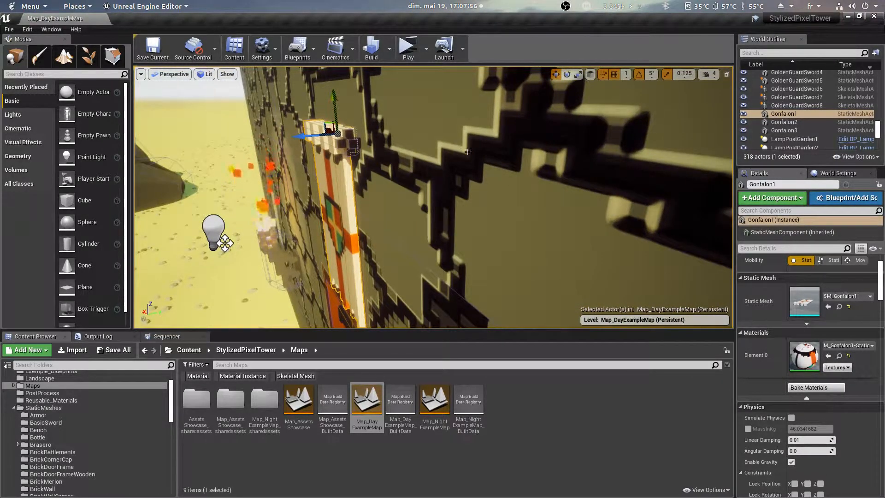
Step: Locate the banner's M_Gonfalon1-Static material among the project assets and inspect the banner against the wall
{"action": "left_click", "coordinate": [839, 357]}
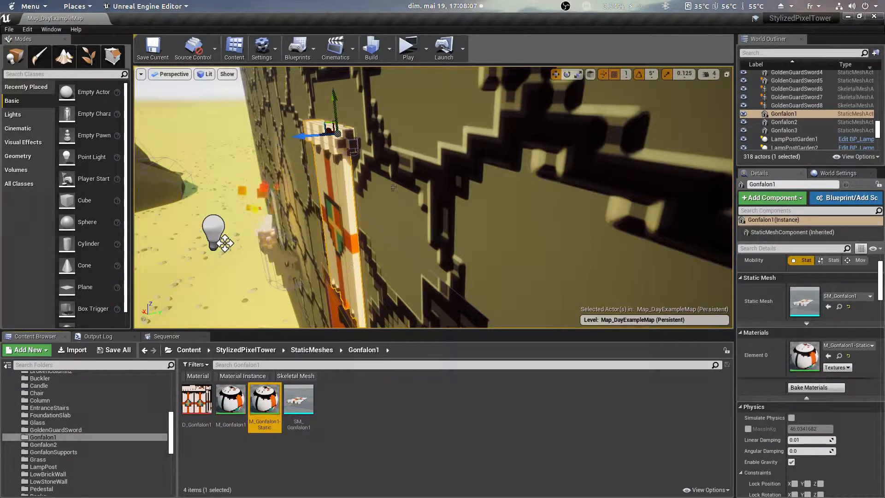
{"action": "key", "text": "f"}
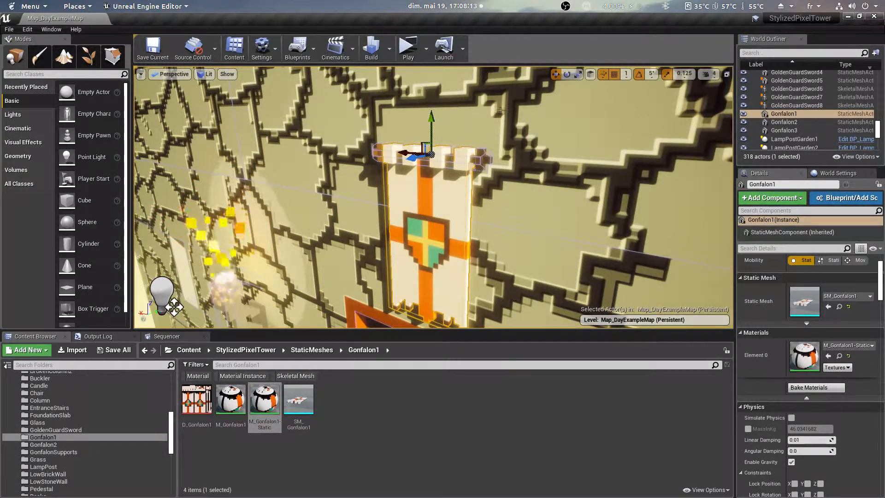
{"action": "right_click_drag", "start_coordinate": [487, 230], "coordinate": [286, 232]}
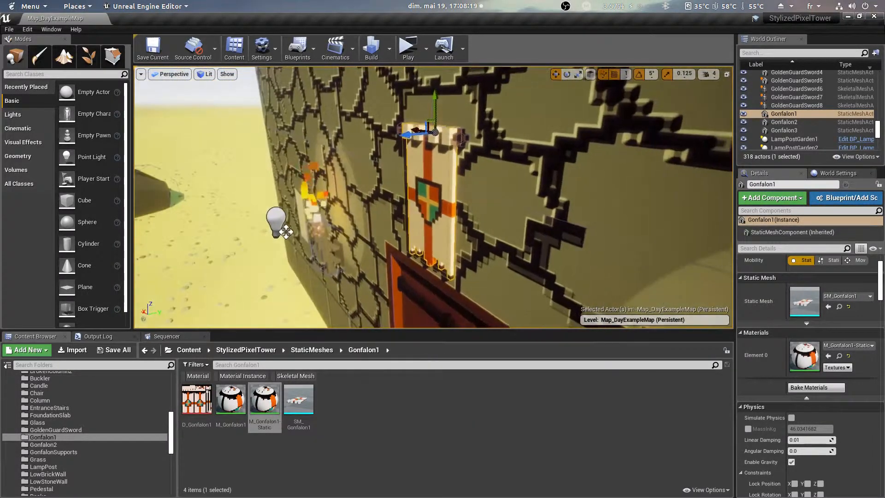
Step: Select the BarAlone bronze rod holding the banner, inspect it and clear the selection
{"action": "mouse_move", "coordinate": [392, 135]}
{"action": "right_mouse_down"}
{"action": "mouse_move", "coordinate": [413, 90]}
{"action": "mouse_move", "coordinate": [396, 104]}
{"action": "mouse_move", "coordinate": [400, 139]}
{"action": "mouse_move", "coordinate": [393, 135]}
{"action": "mouse_move", "coordinate": [405, 134]}
{"action": "mouse_move", "coordinate": [399, 137]}
{"action": "right_mouse_up"}
{"action": "left_click", "coordinate": [414, 130]}
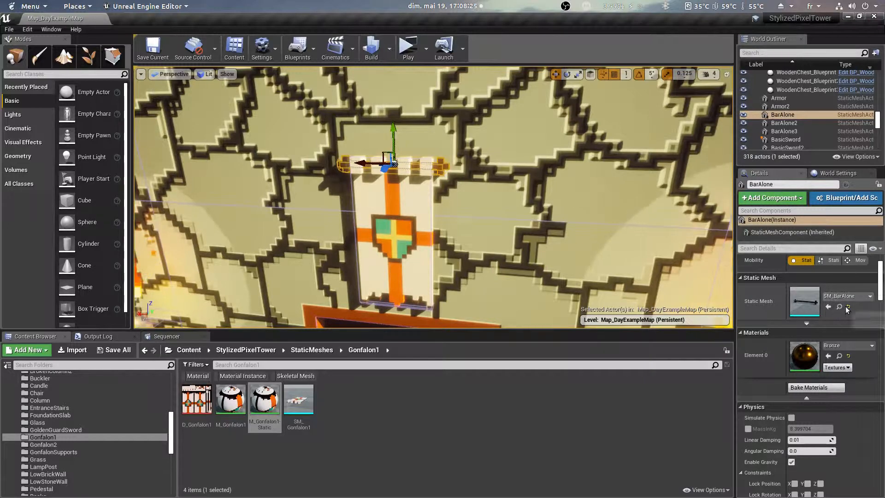
{"action": "right_click_drag", "start_coordinate": [530, 194], "coordinate": [285, 199]}
{"action": "key", "text": "Escape"}
Step: Select the SM_Support_Bar4 pole on the battlements together with its hanging SM_Gonfalon5 banner and examine both from several sides
{"action": "mouse_move", "coordinate": [433, 198]}
{"action": "right_mouse_down"}
{"action": "mouse_move", "coordinate": [369, 170]}
{"action": "mouse_move", "coordinate": [354, 195]}
{"action": "mouse_move", "coordinate": [345, 171]}
{"action": "mouse_move", "coordinate": [392, 184]}
{"action": "mouse_move", "coordinate": [415, 170]}
{"action": "mouse_move", "coordinate": [451, 194]}
{"action": "mouse_move", "coordinate": [405, 253]}
{"action": "mouse_move", "coordinate": [443, 277]}
{"action": "mouse_move", "coordinate": [488, 249]}
{"action": "mouse_move", "coordinate": [512, 256]}
{"action": "mouse_move", "coordinate": [535, 281]}
{"action": "mouse_move", "coordinate": [544, 269]}
{"action": "mouse_move", "coordinate": [410, 106]}
{"action": "right_mouse_up"}
{"action": "key", "text": "w"}
{"action": "left_click", "coordinate": [286, 203]}
{"action": "key", "text": "s"}
{"action": "key", "text": "a"}
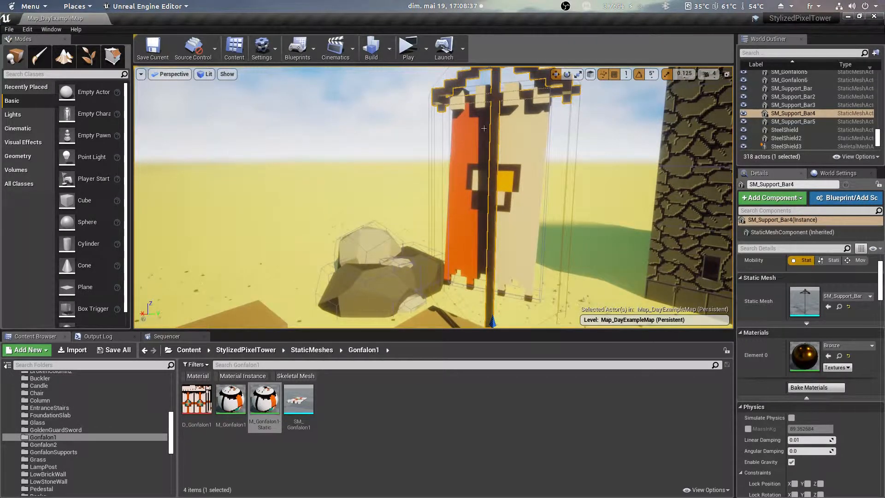
{"action": "left_click", "coordinate": [461, 182], "text": "ctrl"}
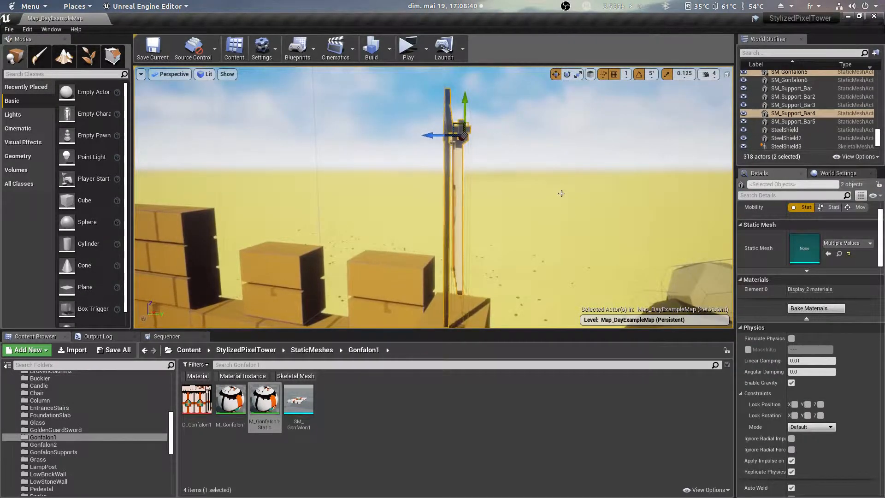
{"action": "key", "text": "d"}
{"action": "mouse_move", "coordinate": [489, 104]}
{"action": "right_mouse_down"}
{"action": "mouse_move", "coordinate": [445, 106]}
{"action": "mouse_move", "coordinate": [489, 105]}
{"action": "right_mouse_up"}
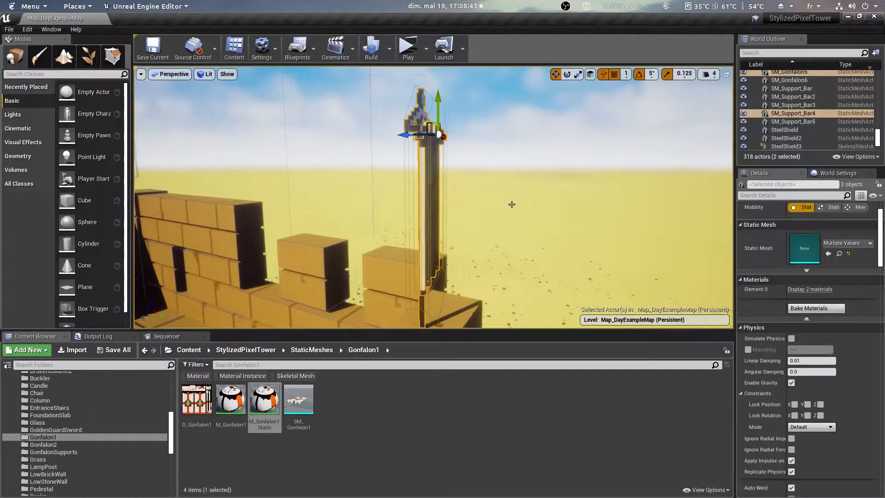
{"action": "key", "text": "d"}
{"action": "right_click_drag", "start_coordinate": [511, 204], "coordinate": [405, 198]}
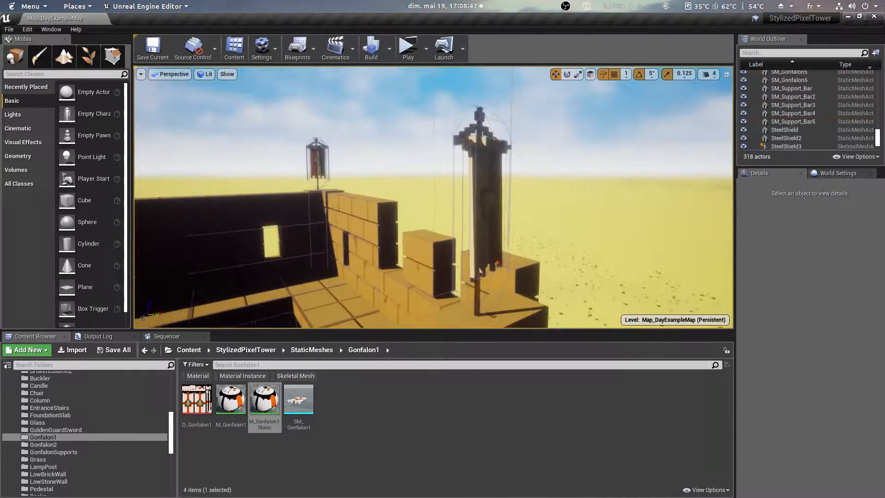
Step: Select the SM_Gonfalon5 banner alone in side view and switch the transform gizmo to world space and back to local space
{"action": "left_click", "coordinate": [475, 207]}
{"action": "right_click_drag", "start_coordinate": [474, 207], "coordinate": [539, 233]}
{"action": "key", "text": "Escape"}
{"action": "key", "text": "w"}
{"action": "key", "text": "s"}
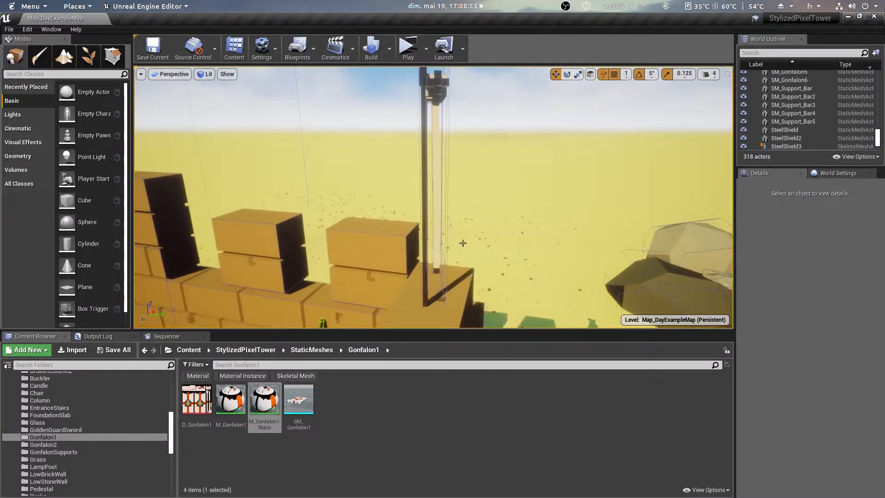
{"action": "left_click", "coordinate": [431, 245]}
{"action": "right_click_drag", "start_coordinate": [438, 153], "coordinate": [439, 138]}
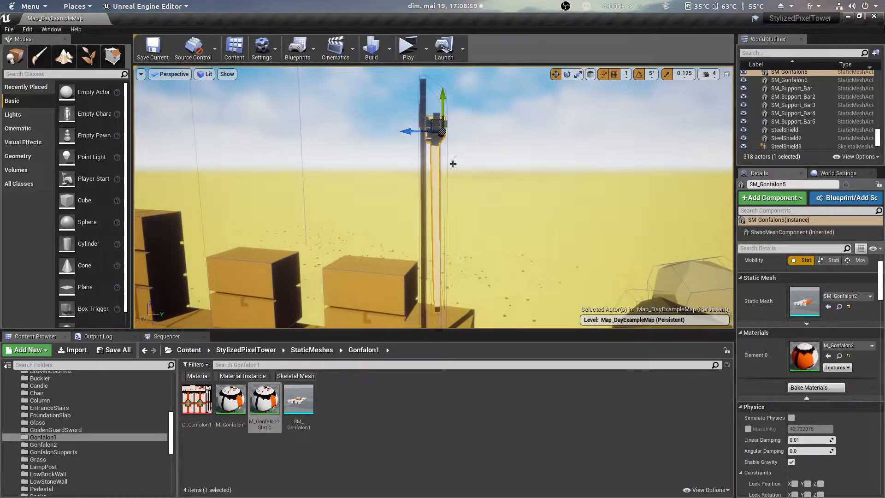
{"action": "left_click", "coordinate": [603, 74]}
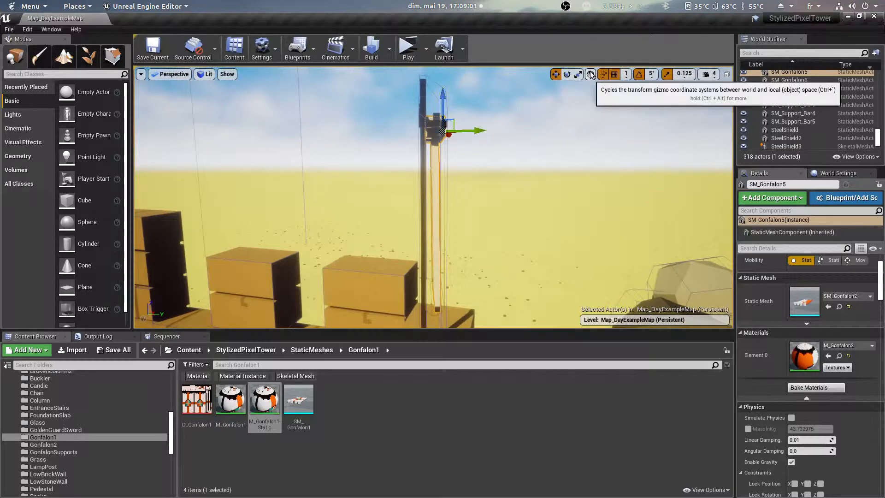
{"action": "left_click", "coordinate": [603, 74]}
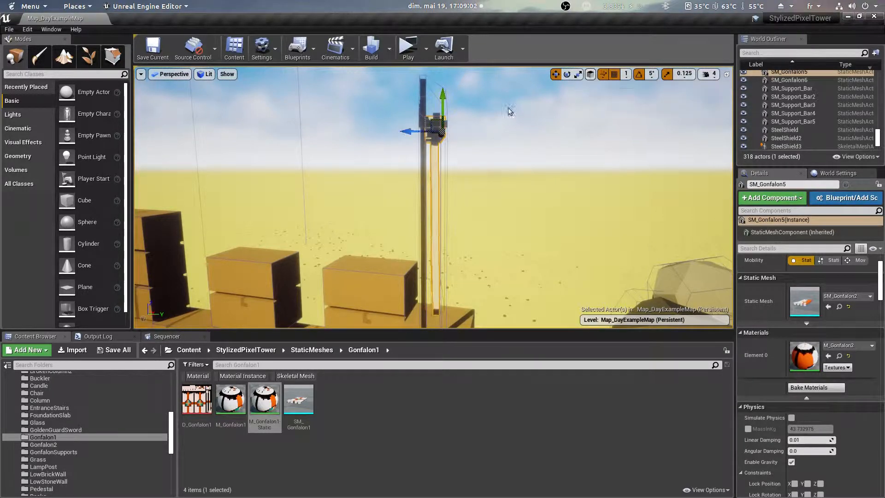
Step: Select the SM_Support_Bar4 pole, view its base from an angle and clear the selection
{"action": "left_click", "coordinate": [422, 300]}
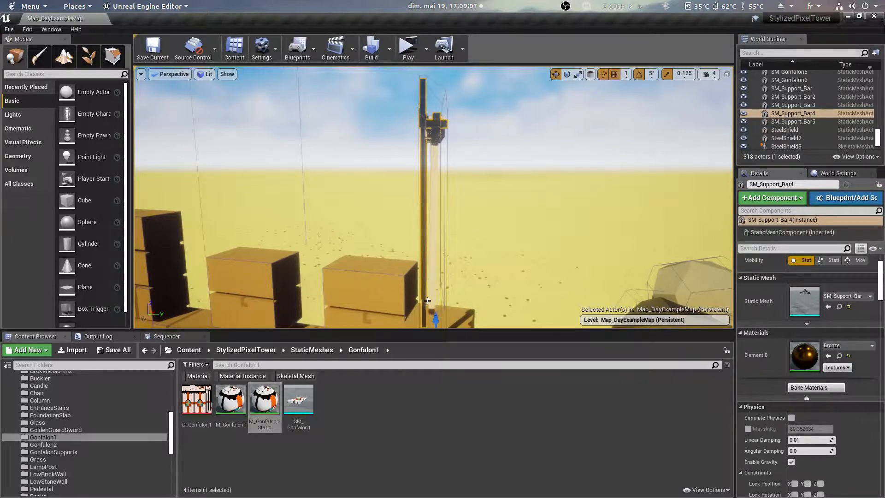
{"action": "right_click_drag", "start_coordinate": [483, 278], "coordinate": [501, 295]}
{"action": "left_click", "coordinate": [480, 275]}
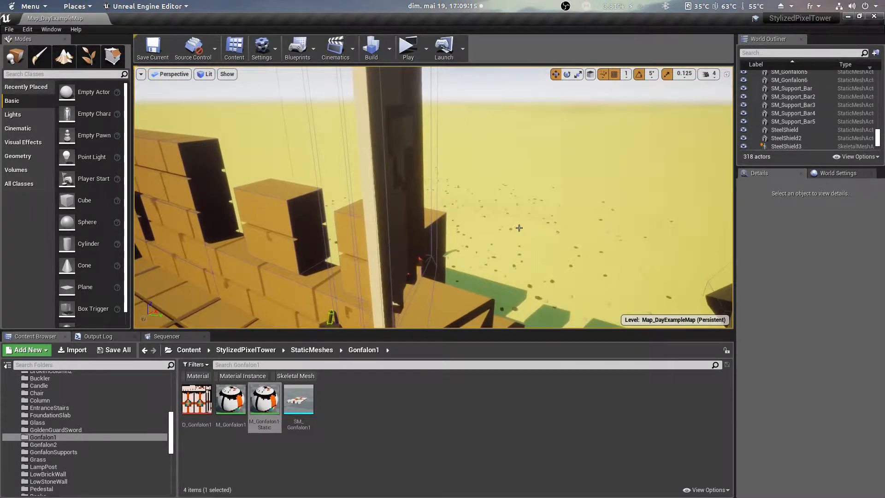
{"action": "right_click_drag", "start_coordinate": [519, 228], "coordinate": [505, 209]}
{"action": "key", "text": "s"}
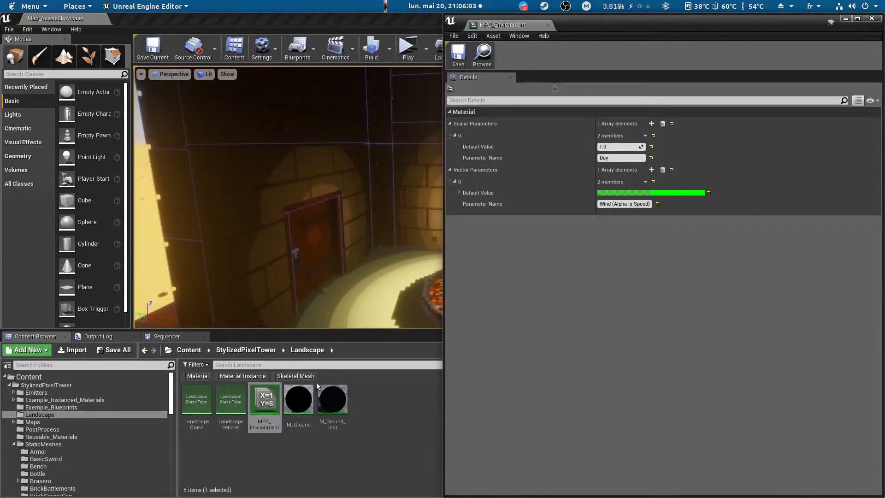
Step: Select the MPC_Environment parameter collection in the Landscape folder and expand the default value of its Wind (Alpha is Speed) vector parameter
{"action": "left_click", "coordinate": [266, 414]}
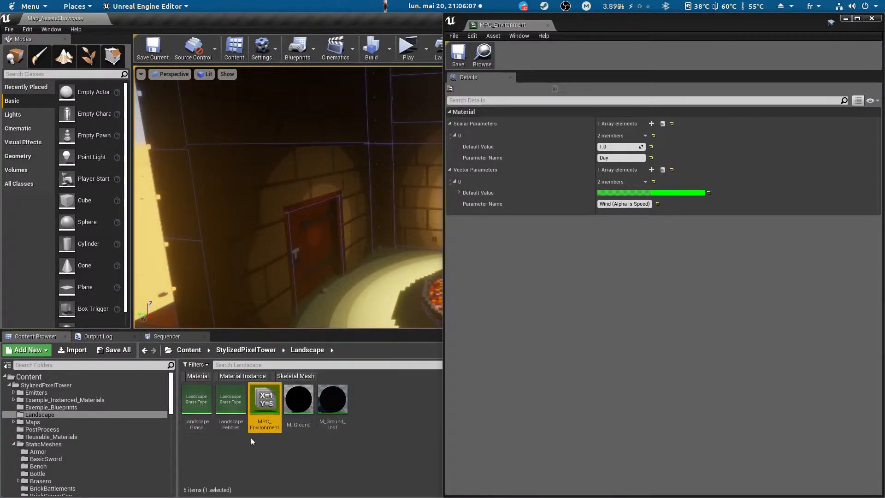
{"action": "left_click", "coordinate": [259, 427]}
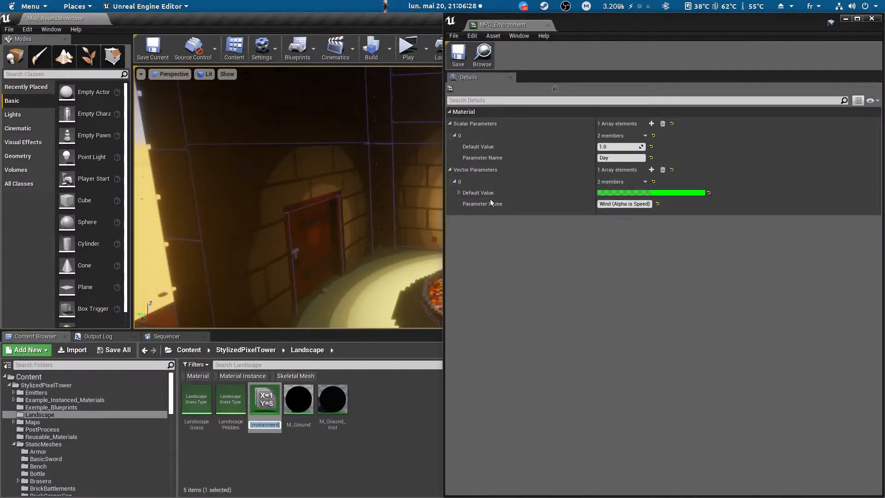
{"action": "left_click", "coordinate": [459, 193]}
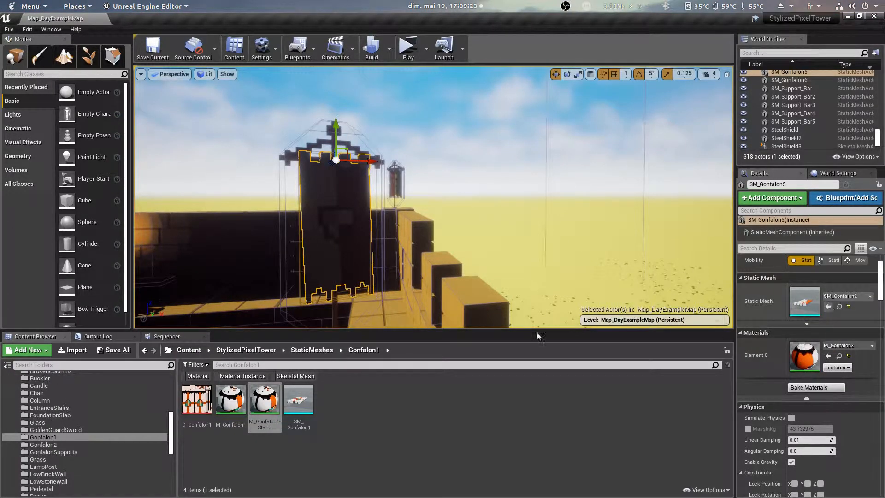
Step: Browse the Gonfalon1 and Gonfalon2 static mesh folders to compare their textures and materials with the banner on the battlements
{"action": "scroll", "coordinate": [123, 455], "scroll_direction": "up", "scroll_amount": 5}
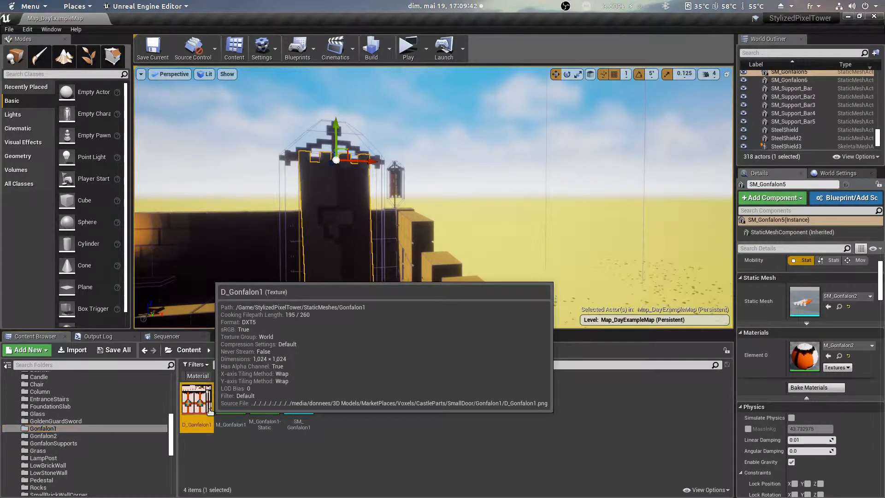
{"action": "left_click", "coordinate": [62, 436]}
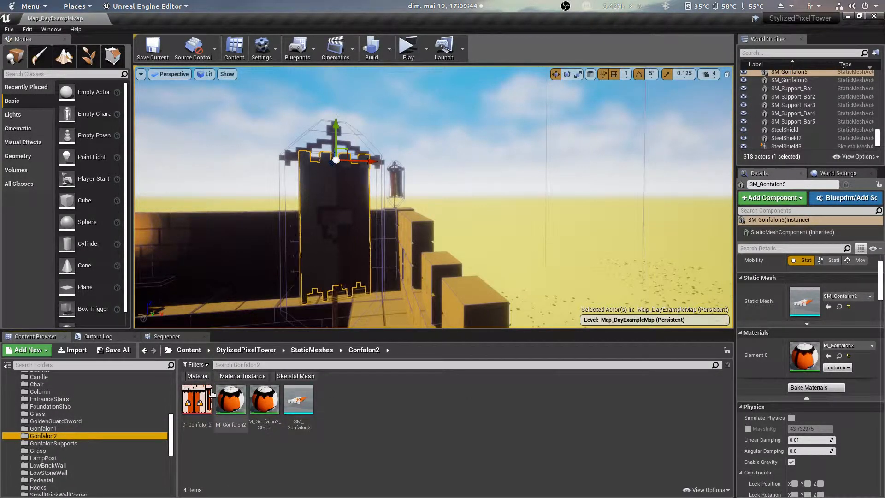
{"action": "right_click", "coordinate": [213, 403]}
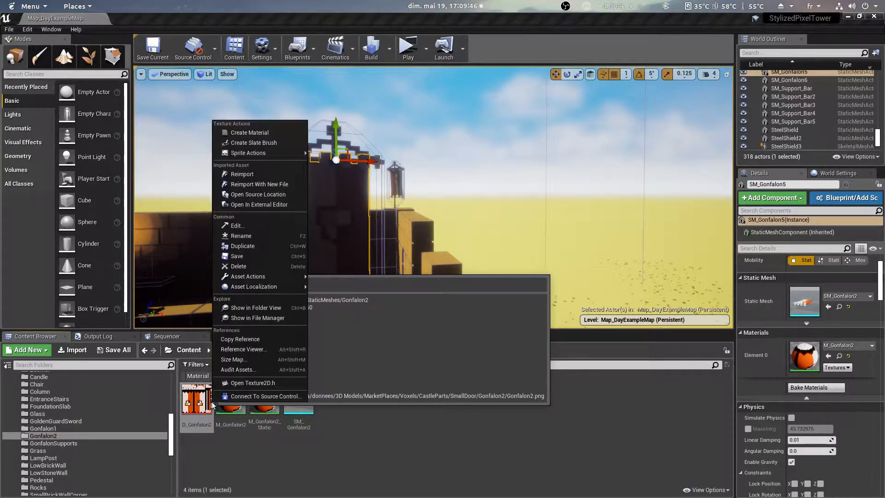
{"action": "left_click", "coordinate": [339, 471]}
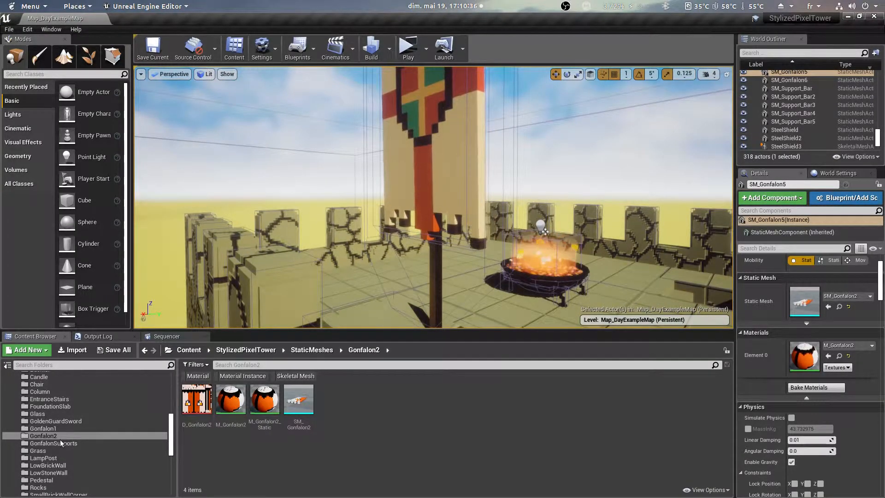
{"action": "left_click", "coordinate": [64, 430]}
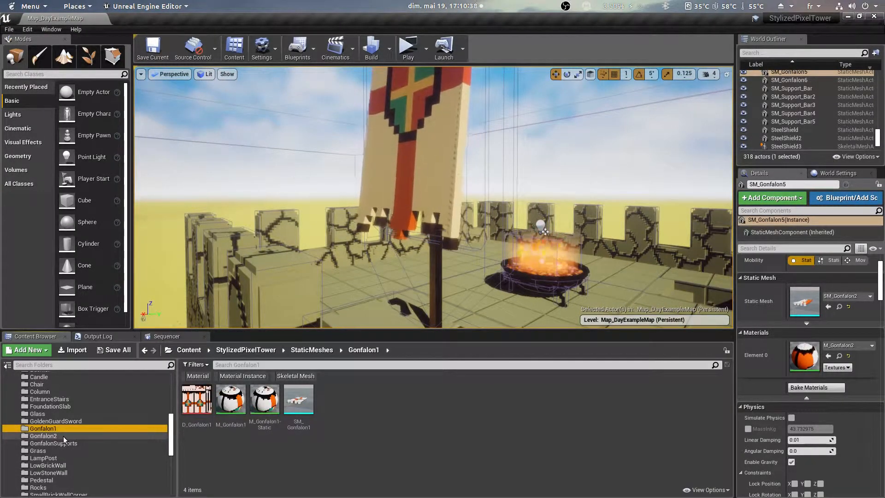
{"action": "left_click", "coordinate": [63, 436]}
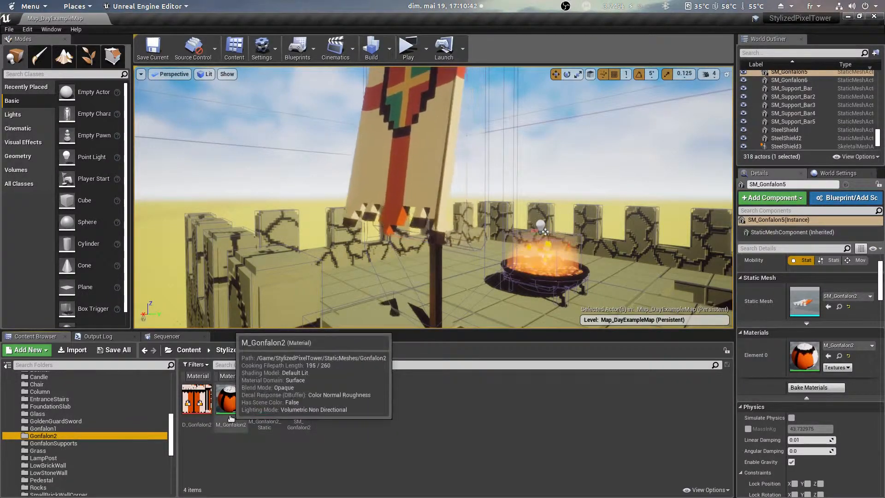
{"action": "mouse_move", "coordinate": [341, 258]}
{"action": "right_mouse_down"}
{"action": "mouse_move", "coordinate": [330, 216]}
{"action": "mouse_move", "coordinate": [331, 249]}
{"action": "right_mouse_up"}
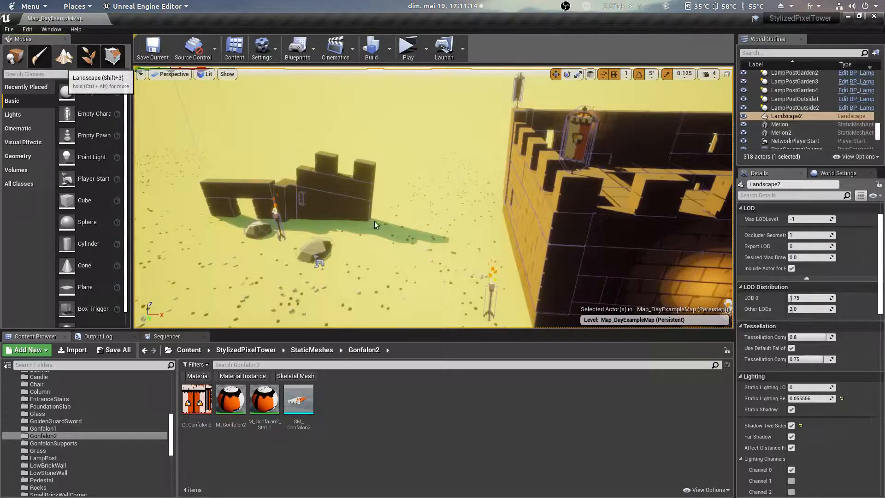
Step: Enter landscape paint mode, choose the Pebbles target layer and examine the pebbles scattered on the ground around the ruined wall
{"action": "left_click", "coordinate": [64, 56]}
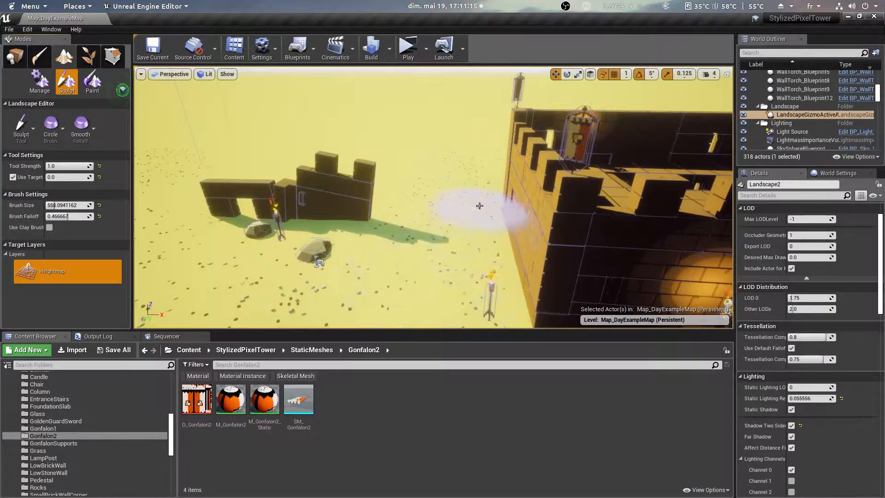
{"action": "mouse_move", "coordinate": [479, 203]}
{"action": "right_mouse_down"}
{"action": "mouse_move", "coordinate": [387, 291]}
{"action": "mouse_move", "coordinate": [386, 276]}
{"action": "right_mouse_up"}
{"action": "mouse_move", "coordinate": [475, 143]}
{"action": "right_mouse_down"}
{"action": "mouse_move", "coordinate": [460, 152]}
{"action": "mouse_move", "coordinate": [475, 143]}
{"action": "right_mouse_up"}
{"action": "left_click", "coordinate": [95, 90]}
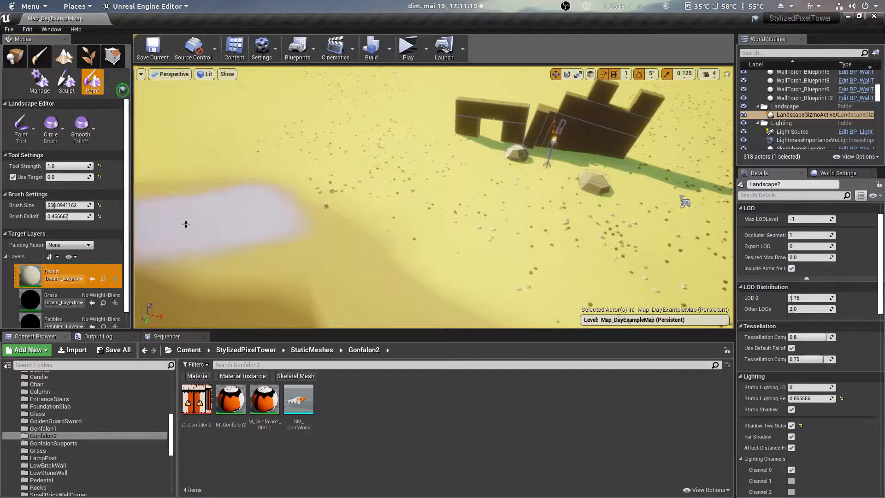
{"action": "scroll", "coordinate": [186, 224], "scroll_direction": "down", "scroll_amount": 2}
{"action": "scroll", "coordinate": [109, 279], "scroll_direction": "down", "scroll_amount": 1}
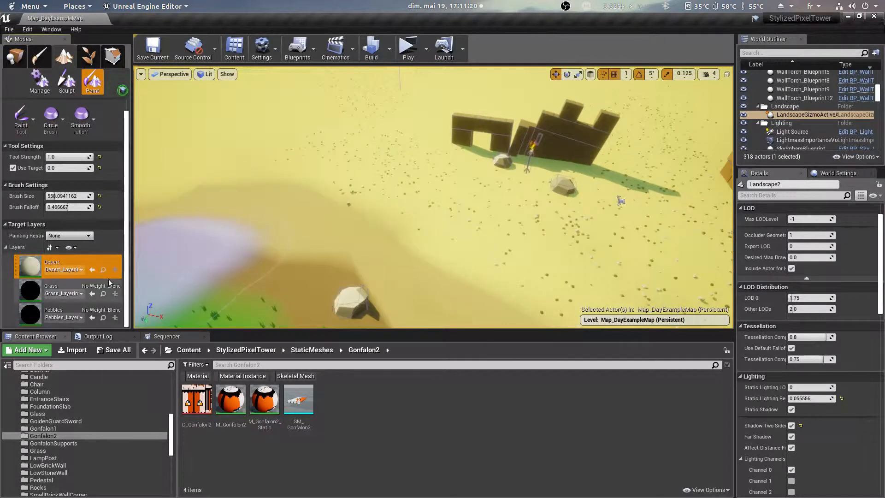
{"action": "left_click", "coordinate": [68, 309]}
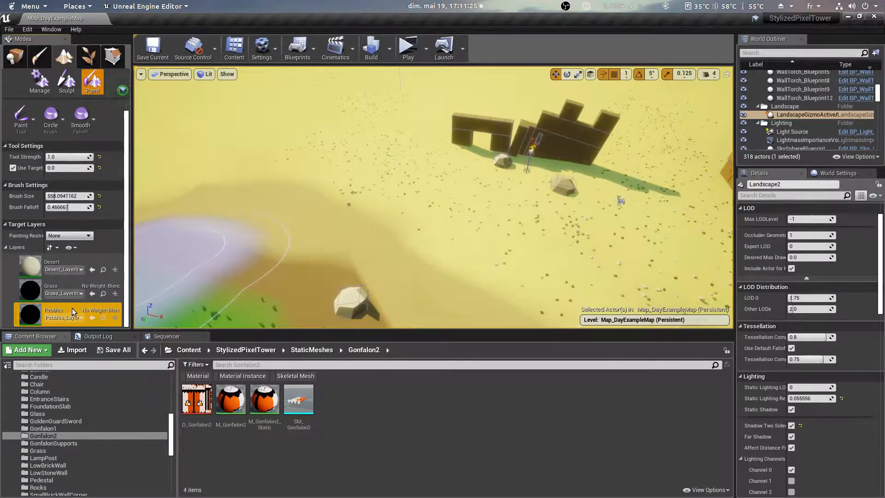
{"action": "right_click_drag", "start_coordinate": [314, 245], "coordinate": [392, 246]}
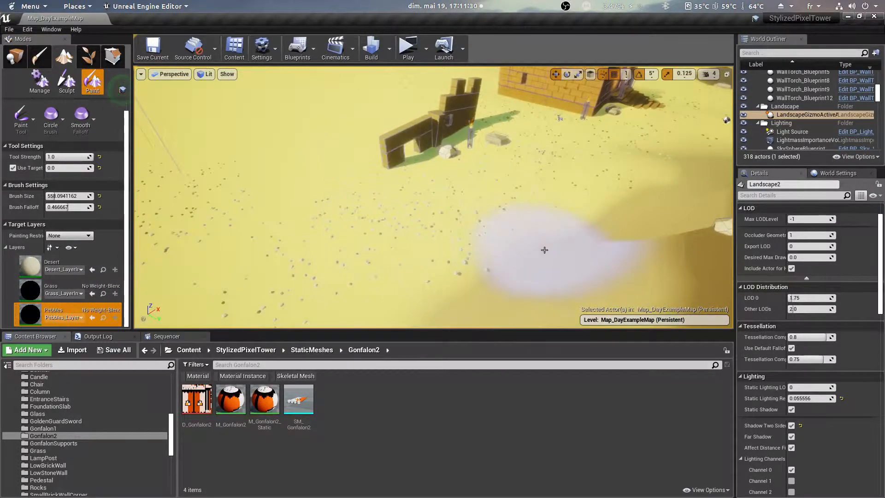
{"action": "mouse_move", "coordinate": [499, 245]}
{"action": "right_mouse_down"}
{"action": "mouse_move", "coordinate": [557, 246]}
{"action": "mouse_move", "coordinate": [551, 277]}
{"action": "mouse_move", "coordinate": [538, 214]}
{"action": "mouse_move", "coordinate": [537, 244]}
{"action": "mouse_move", "coordinate": [548, 244]}
{"action": "mouse_move", "coordinate": [532, 244]}
{"action": "right_mouse_up"}
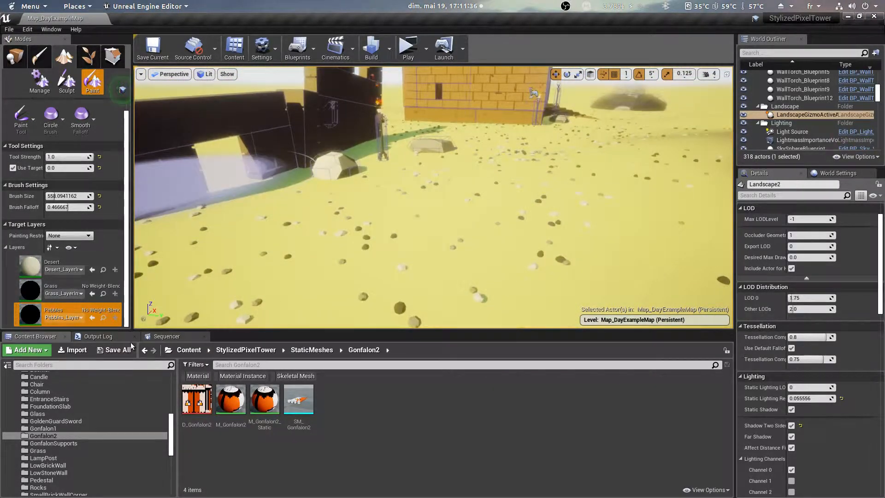
Step: Browse to the StylizedPixelTower Landscape folder, inspect the LandscapeGrass and LandscapePebbles grass types and clear the selection
{"action": "scroll", "coordinate": [160, 442], "scroll_direction": "up", "scroll_amount": 10}
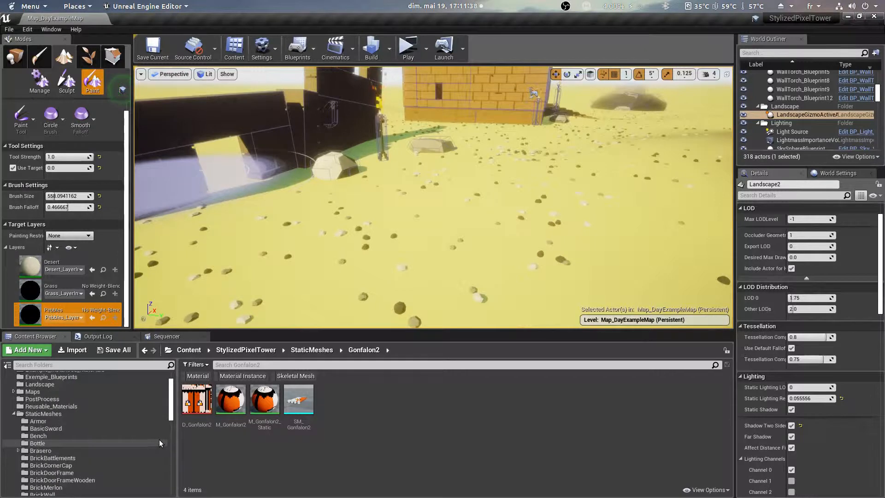
{"action": "scroll", "coordinate": [159, 439], "scroll_direction": "up", "scroll_amount": 3}
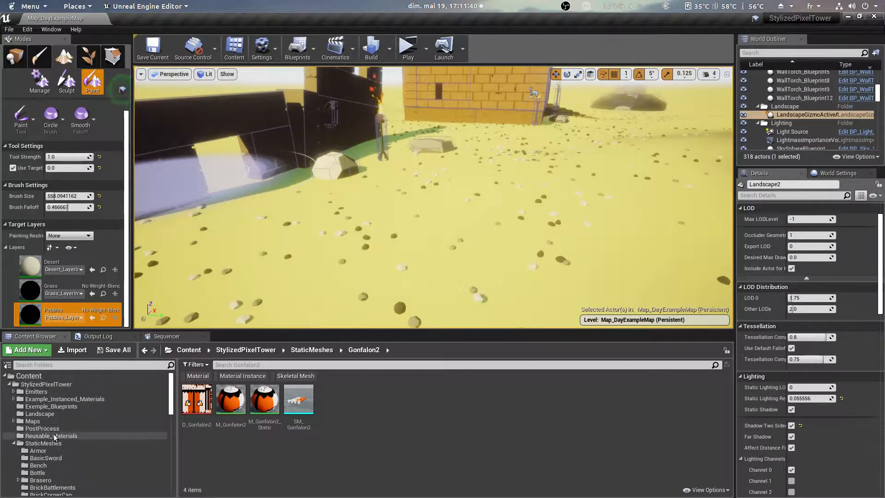
{"action": "left_click", "coordinate": [72, 413]}
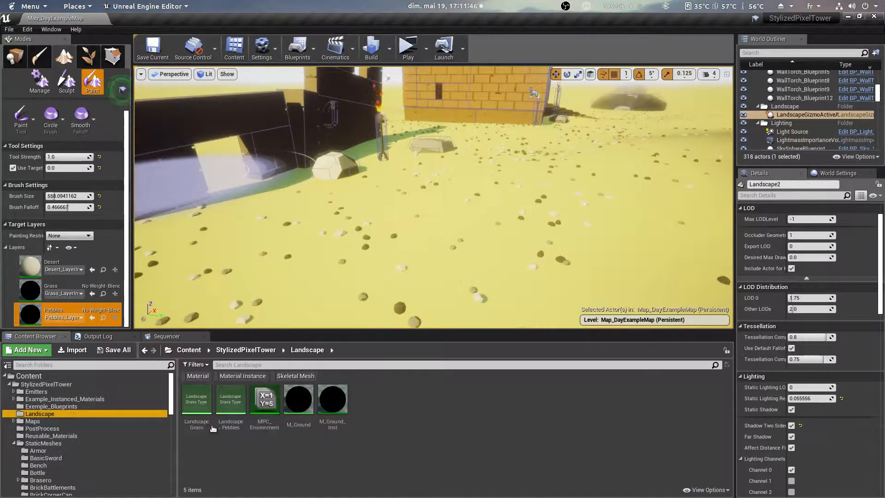
{"action": "left_click", "coordinate": [227, 408]}
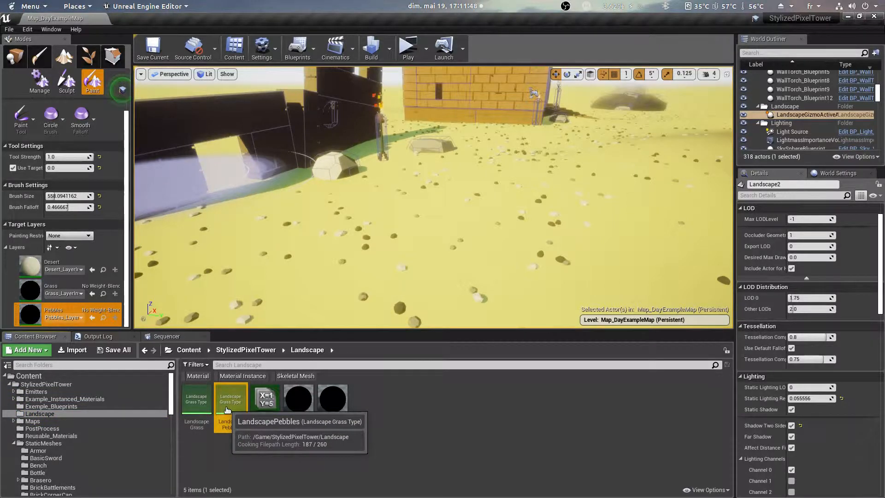
{"action": "left_click", "coordinate": [192, 419]}
{"action": "left_click", "coordinate": [237, 421]}
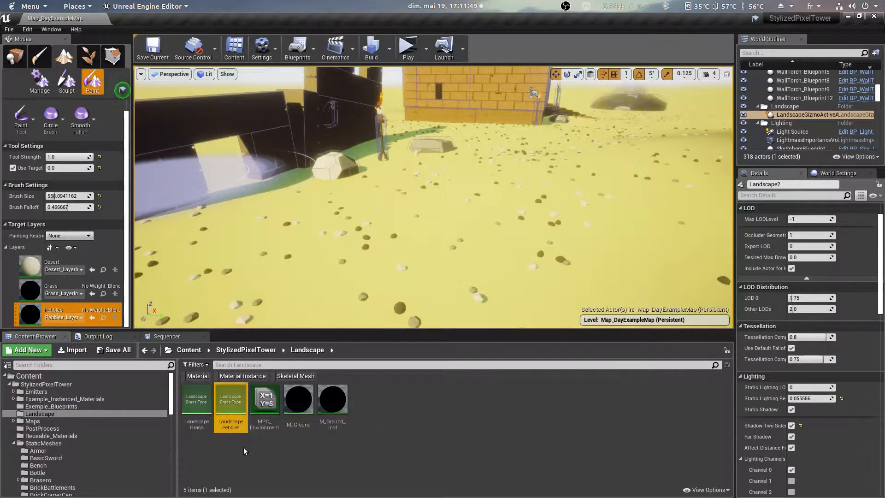
{"action": "left_click", "coordinate": [216, 459]}
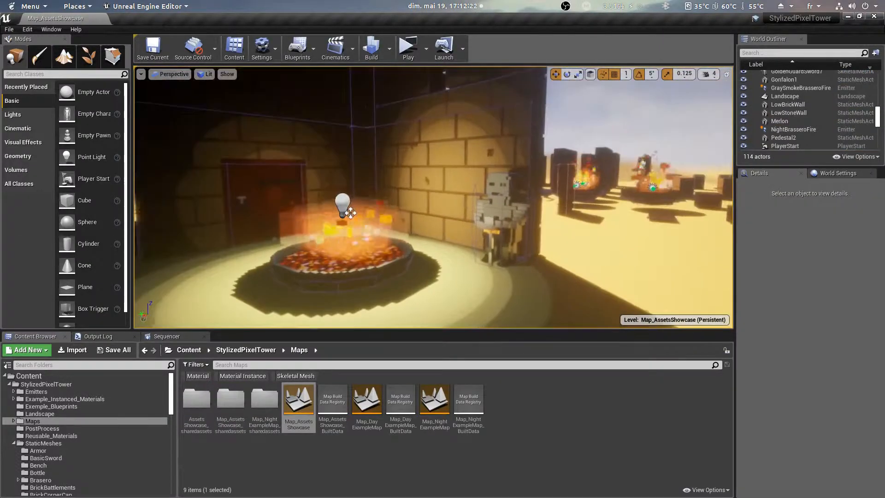
Step: Fly through the Map_AssetsShowcase level from the indoor brazier past the brick tower to view the rows of displayed assets
{"action": "key", "text": "w"}
{"action": "right_click_drag", "start_coordinate": [351, 213], "coordinate": [415, 245]}
{"action": "key", "text": "w"}
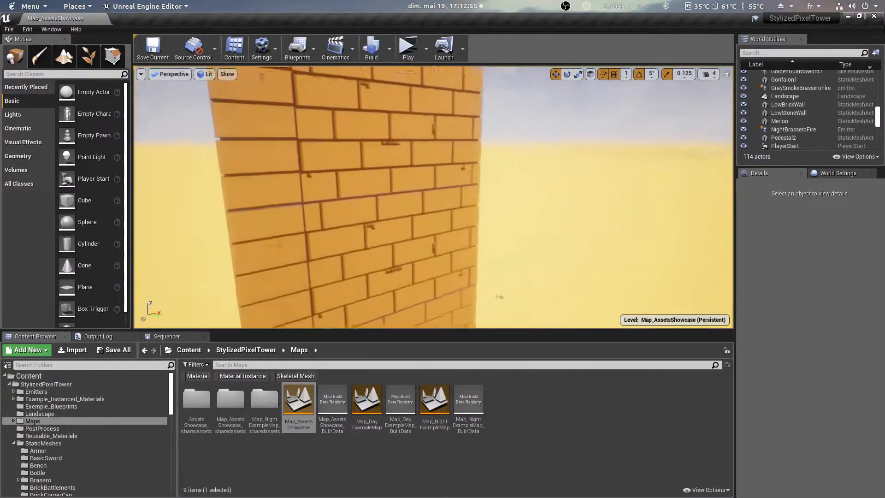
{"action": "right_click_drag", "start_coordinate": [414, 244], "coordinate": [282, 185]}
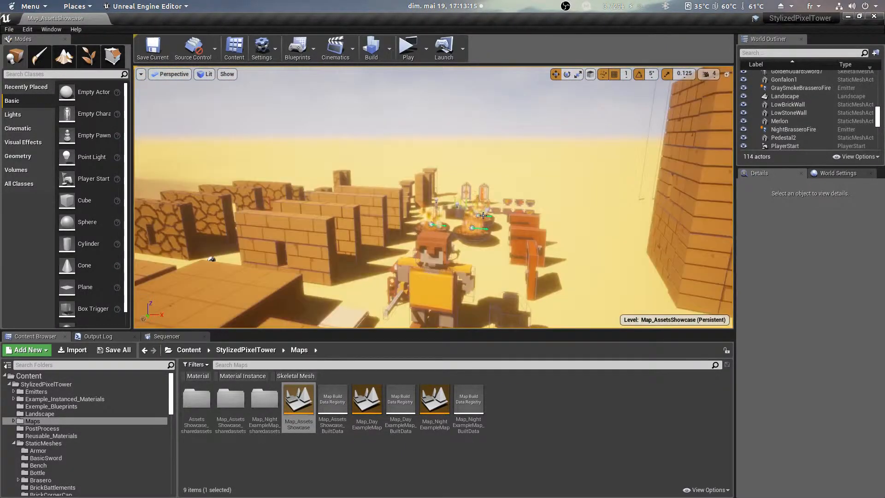